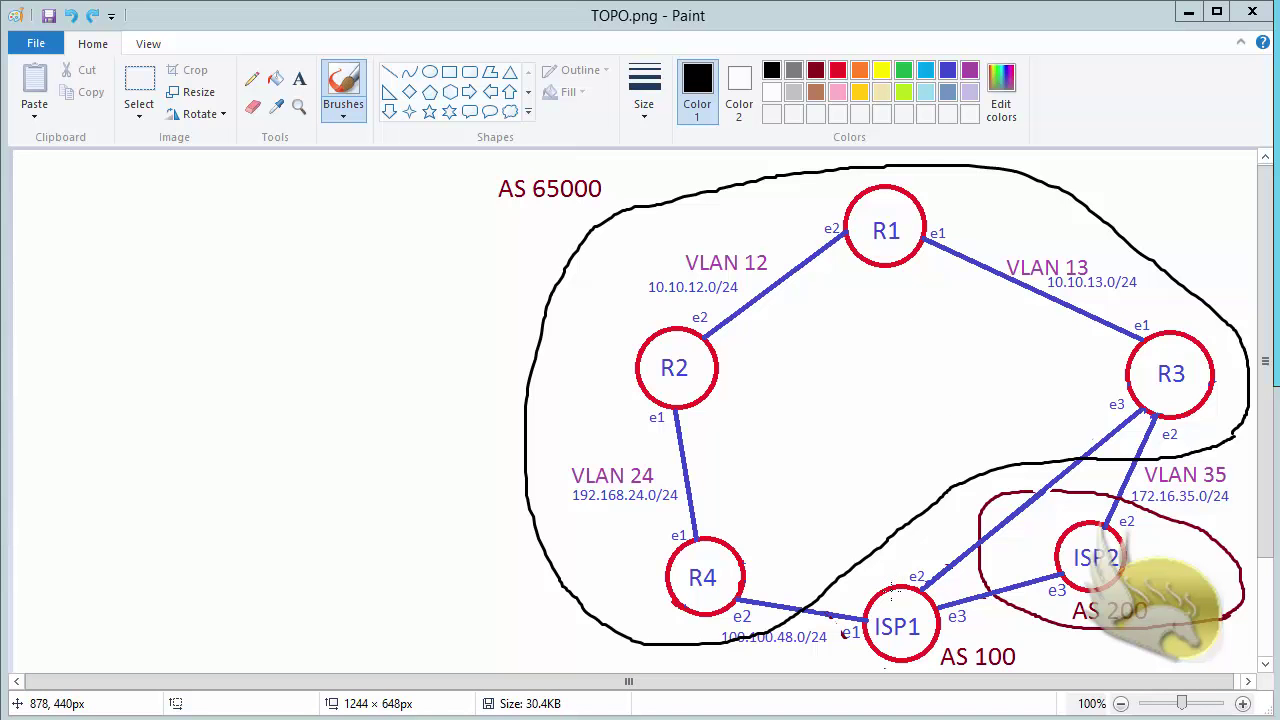
# Step: Sketch two freehand arrows from ISP1 to R1, one along the R4–R2 side and one through R3, and undo both
pyautogui.moveTo(888, 592)
pyautogui.mouseDown()
pyautogui.moveTo(848, 592)
pyautogui.moveTo(752, 542)
pyautogui.moveTo(760, 366)
pyautogui.moveTo(834, 238)
pyautogui.moveTo(842, 264)
pyautogui.moveTo(819, 252)
pyautogui.mouseUp()
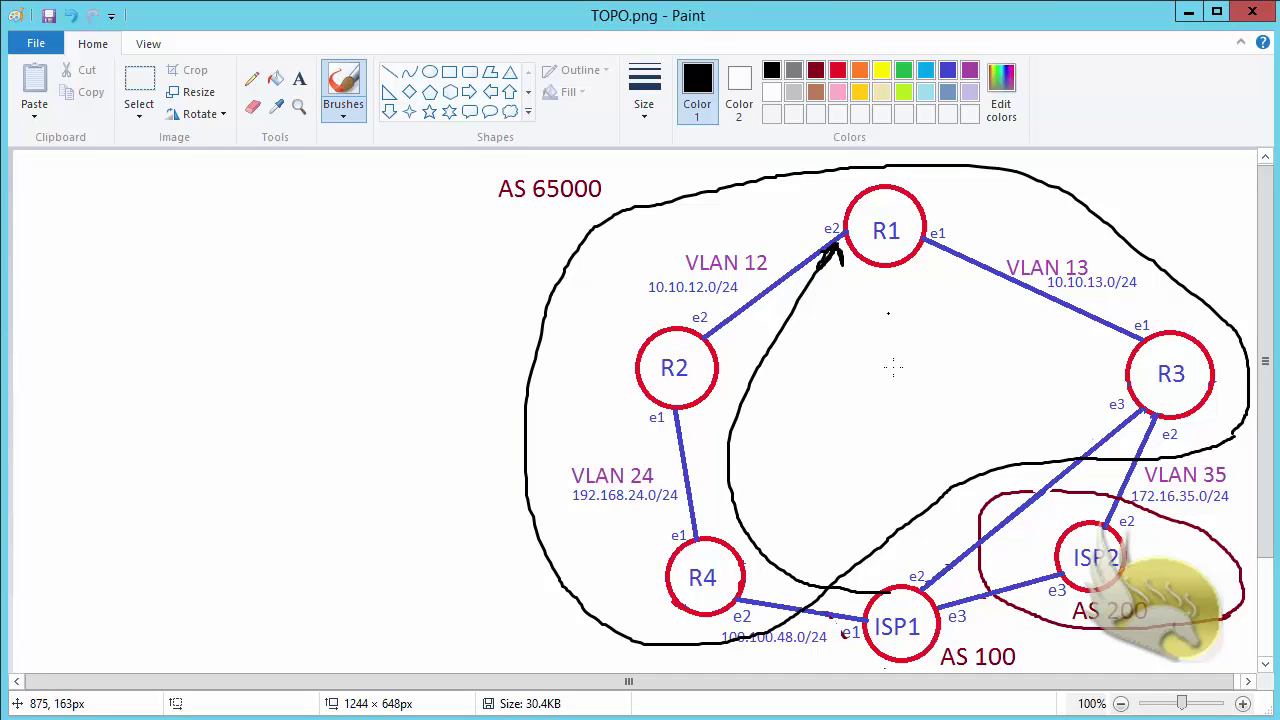
pyautogui.moveTo(912, 573)
pyautogui.mouseDown()
pyautogui.moveTo(984, 488)
pyautogui.moveTo(1145, 393)
pyautogui.moveTo(910, 266)
pyautogui.moveTo(912, 286)
pyautogui.moveTo(932, 265)
pyautogui.mouseUp()
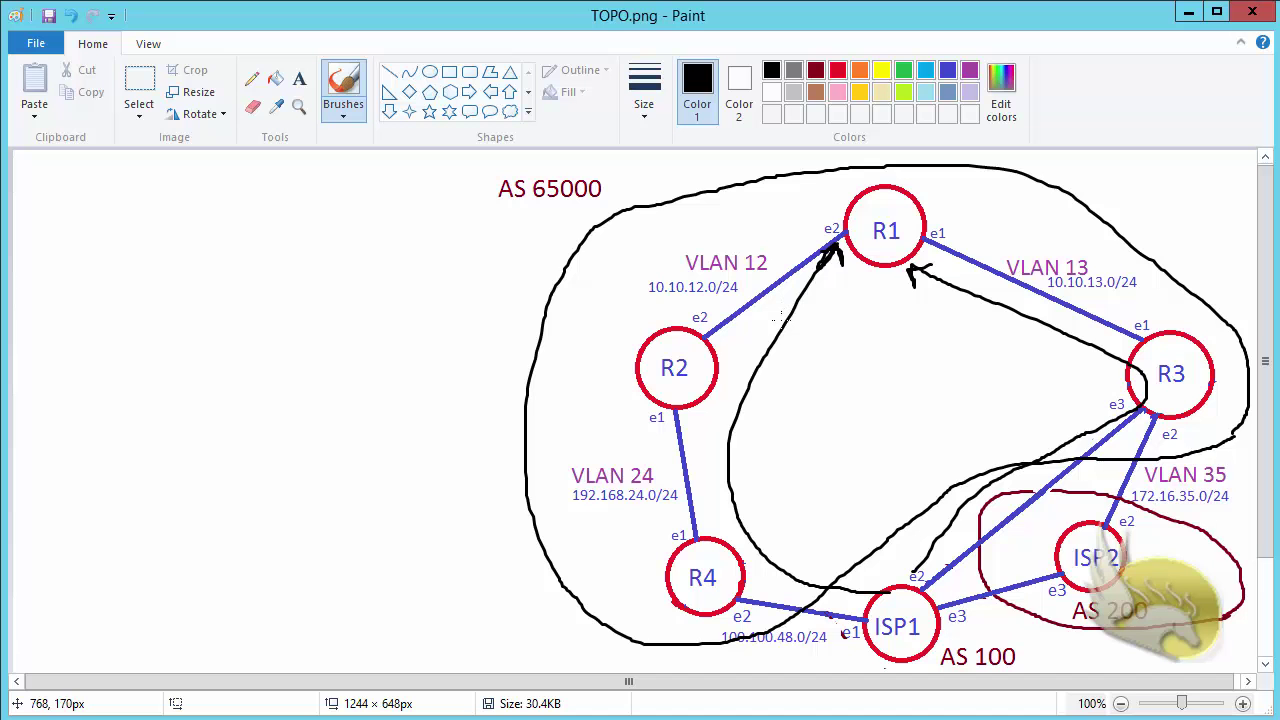
pyautogui.hotkey('ctrl', 'z')
pyautogui.hotkey('ctrl', 'z')
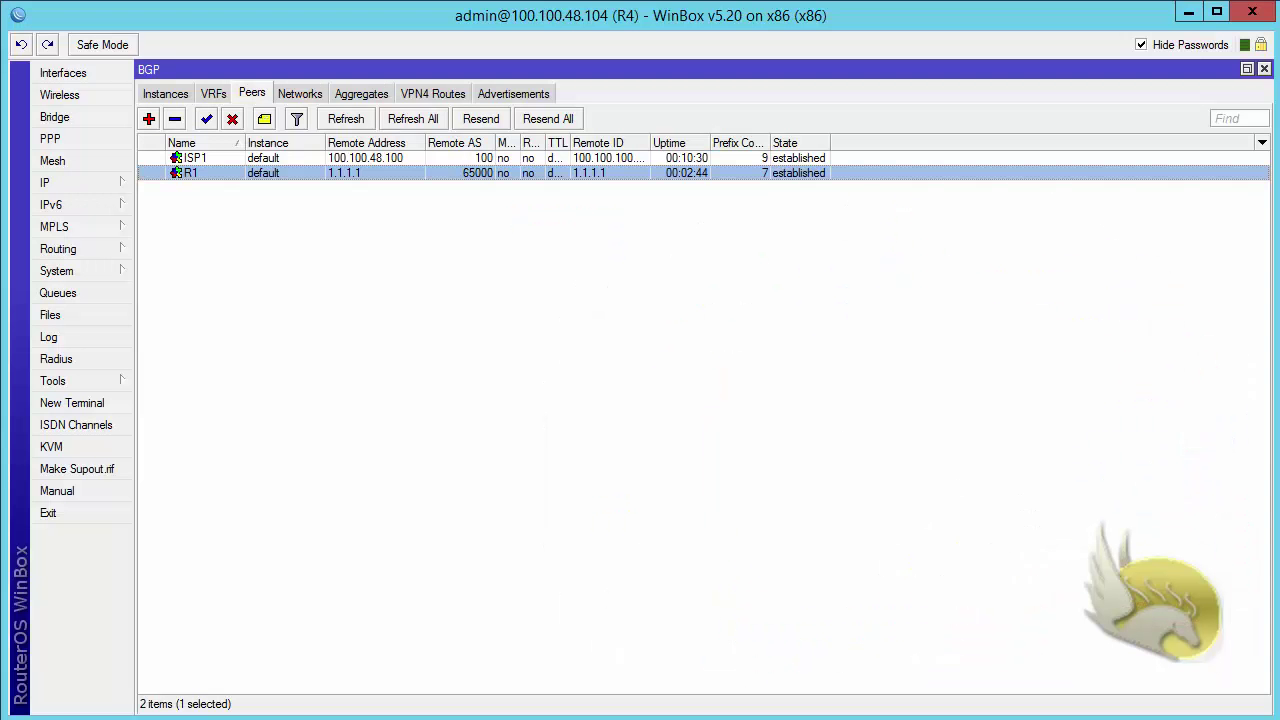
# Step: Switch to the R4 WinBox session, add the BGP network 1.1.1.0/24 and inspect its advertisement to ISP1
pyautogui.click(316, 94)
pyautogui.click(148, 119)
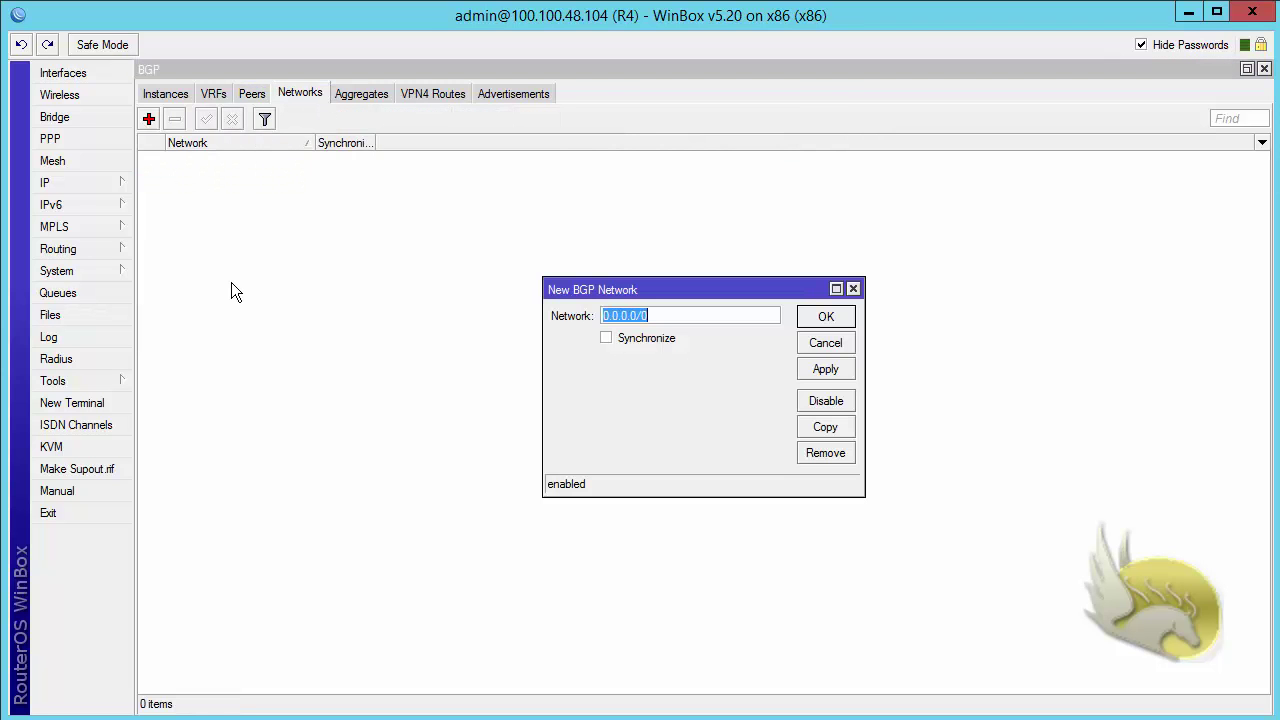
pyautogui.write('1.1.1.0/24')
pyautogui.click(826, 320)
pyautogui.click(516, 93)
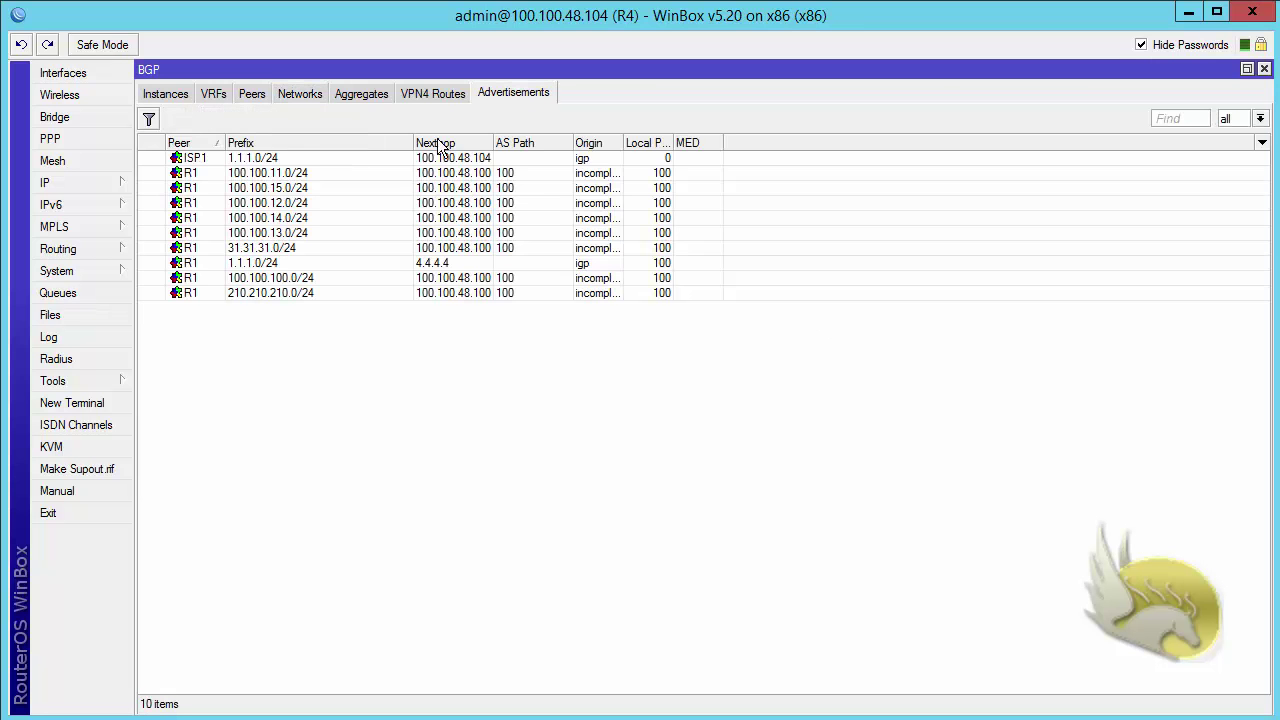
pyautogui.click(250, 159)
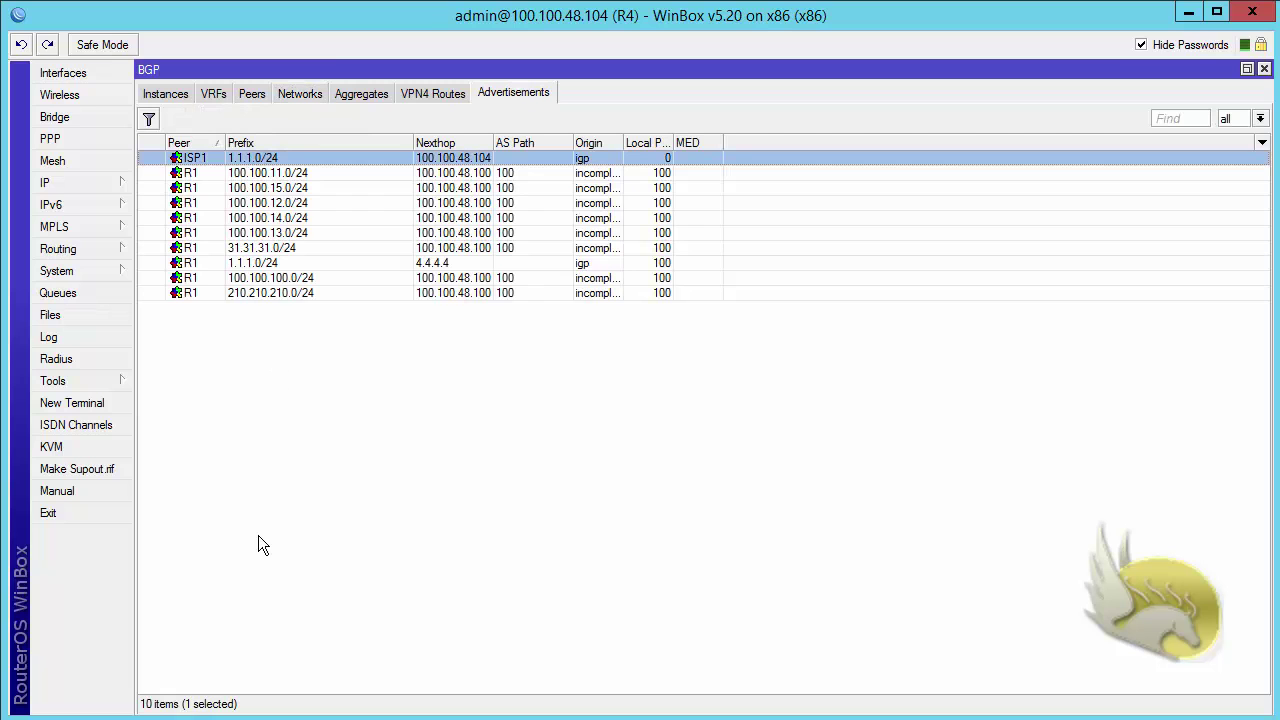
# Step: Switch to the R3 WinBox session, add the BGP network 1.1.1.0/24 and inspect its advertisement to ISP1
pyautogui.hotkey('alt', 'Tab')
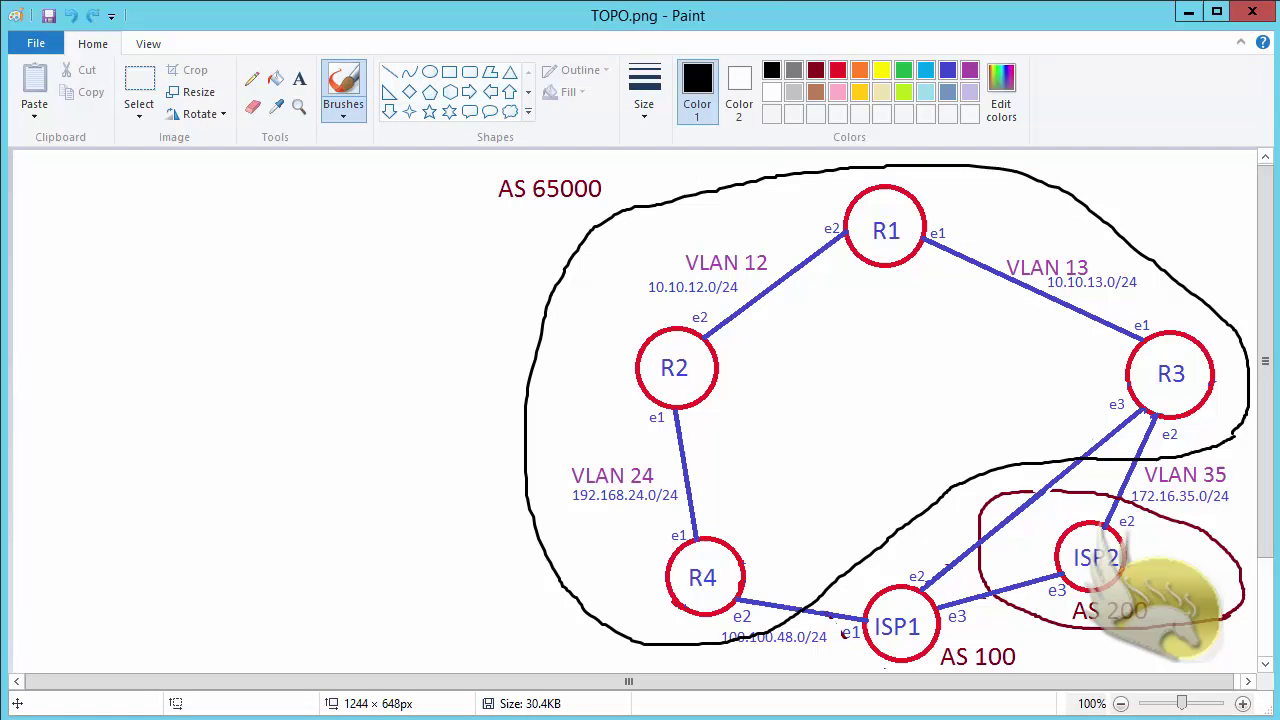
pyautogui.hotkey('alt', 'Tab')
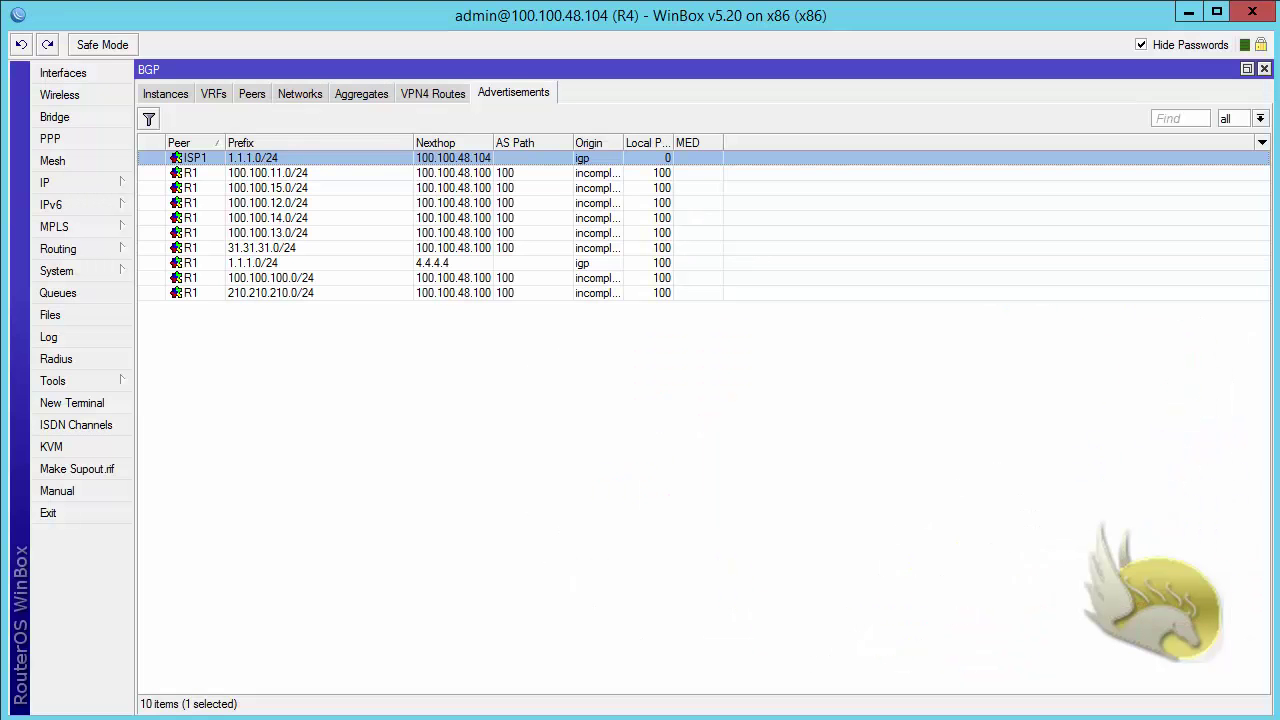
pyautogui.hotkey('alt', 'Tab')
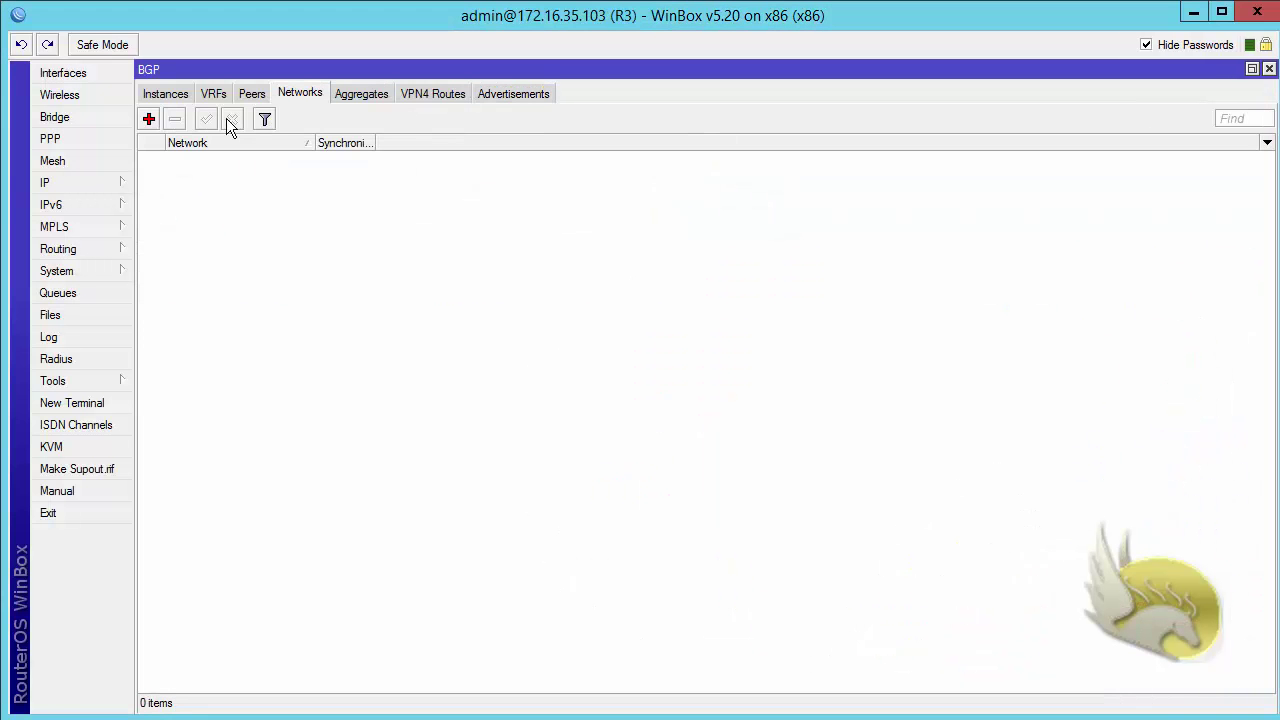
pyautogui.write('1.1.1.0')
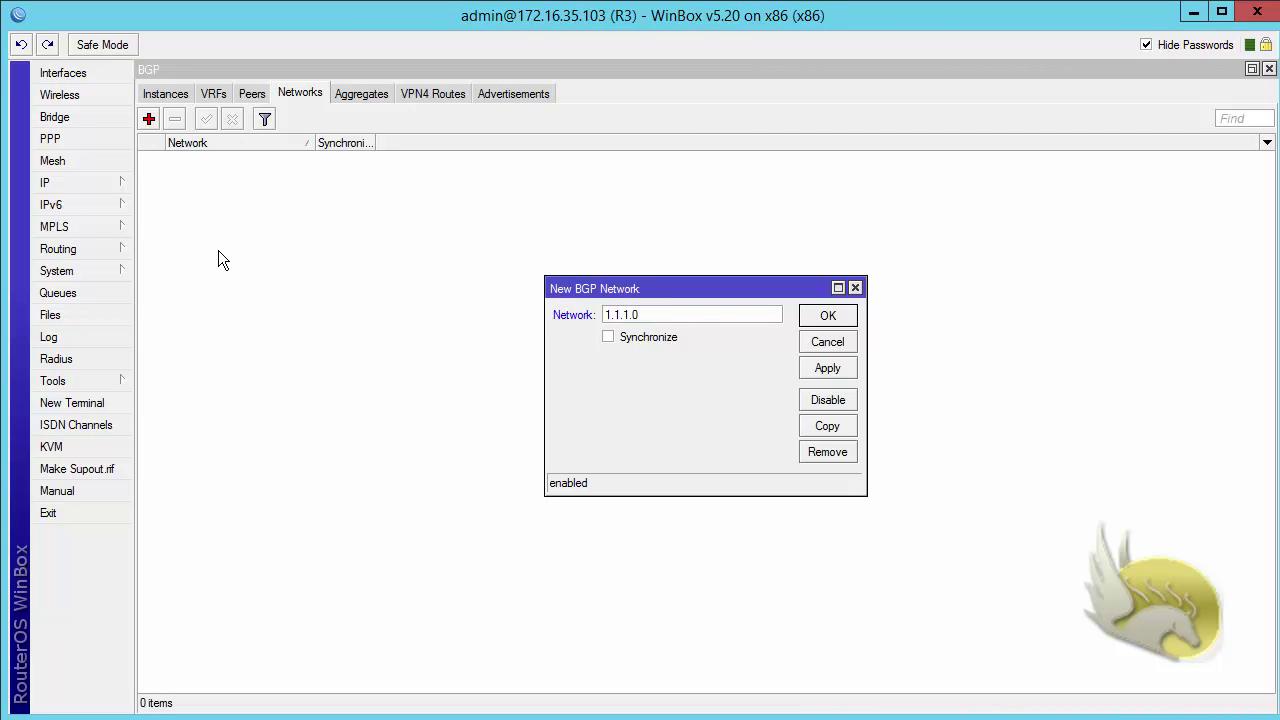
pyautogui.write('/24')
pyautogui.click(808, 316)
pyautogui.click(497, 93)
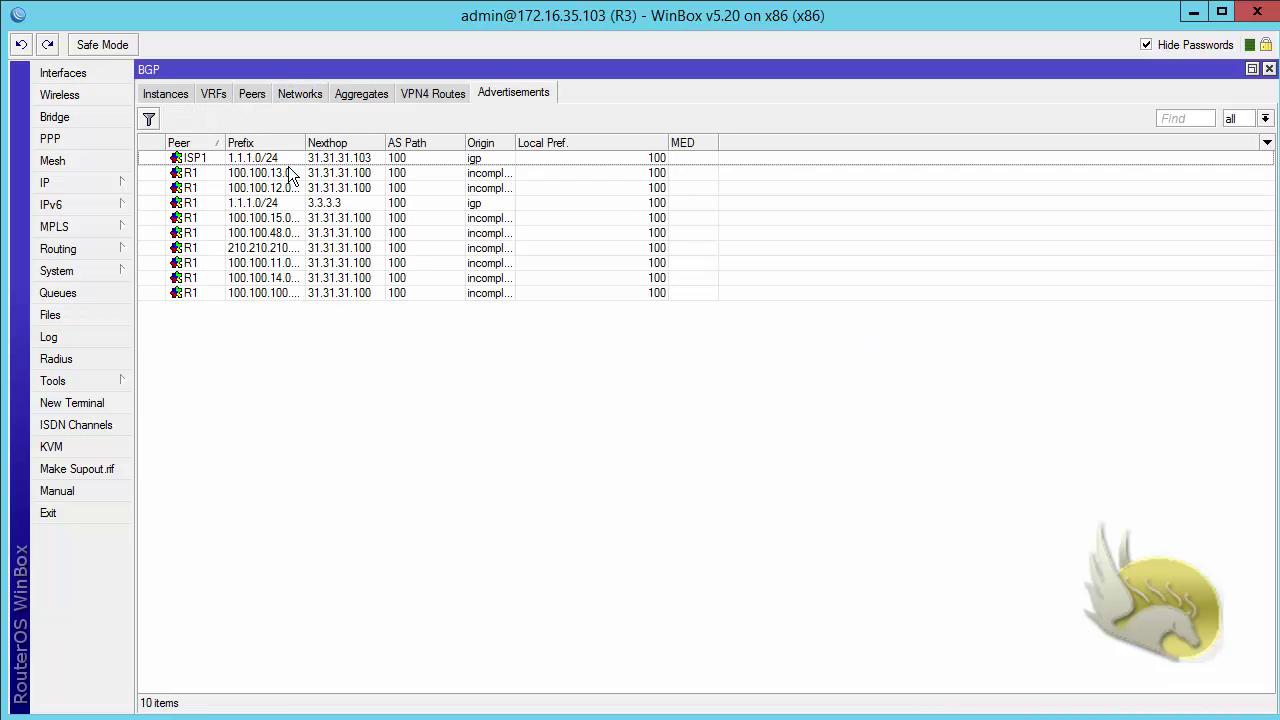
pyautogui.click(240, 160)
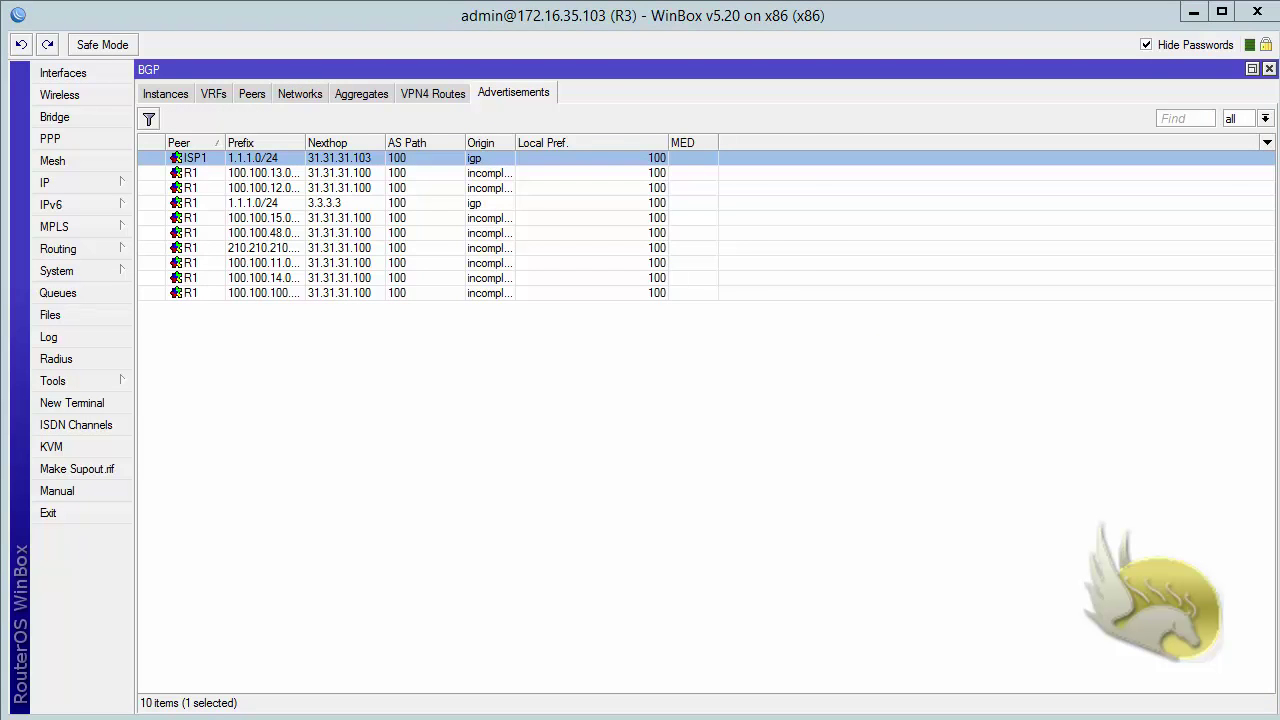
# Step: Switch to the ISP1 WinBox session and examine the origin, distance and scopes of the 1.1.1.0/24 route through 100.100.48.104
pyautogui.hotkey('alt', 'Tab')
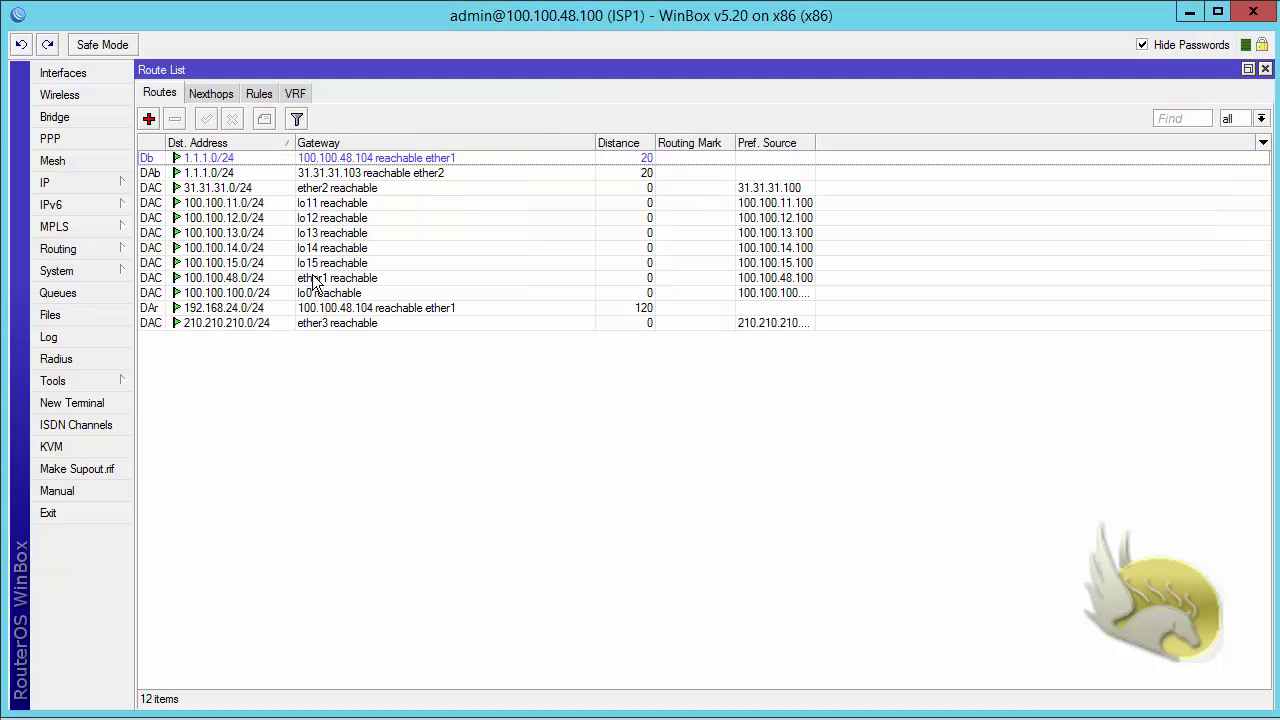
pyautogui.click(274, 172)
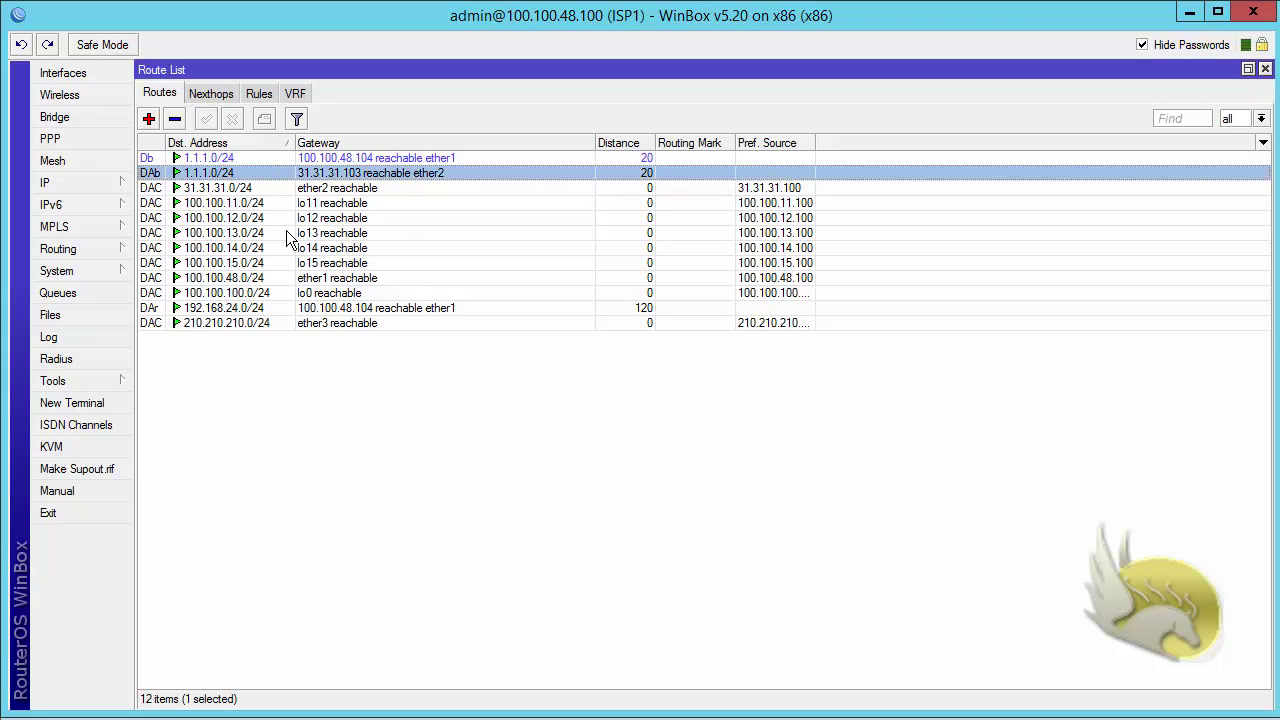
pyautogui.click(301, 157)
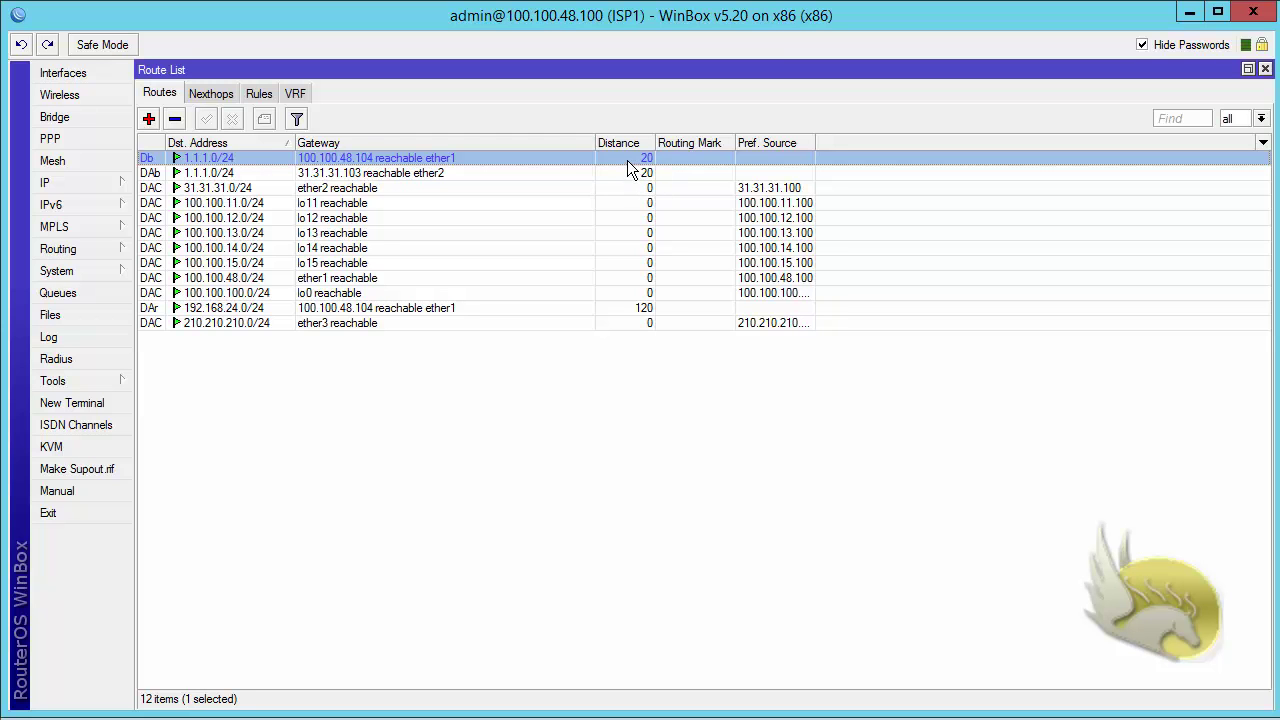
pyautogui.doubleClick(561, 162)
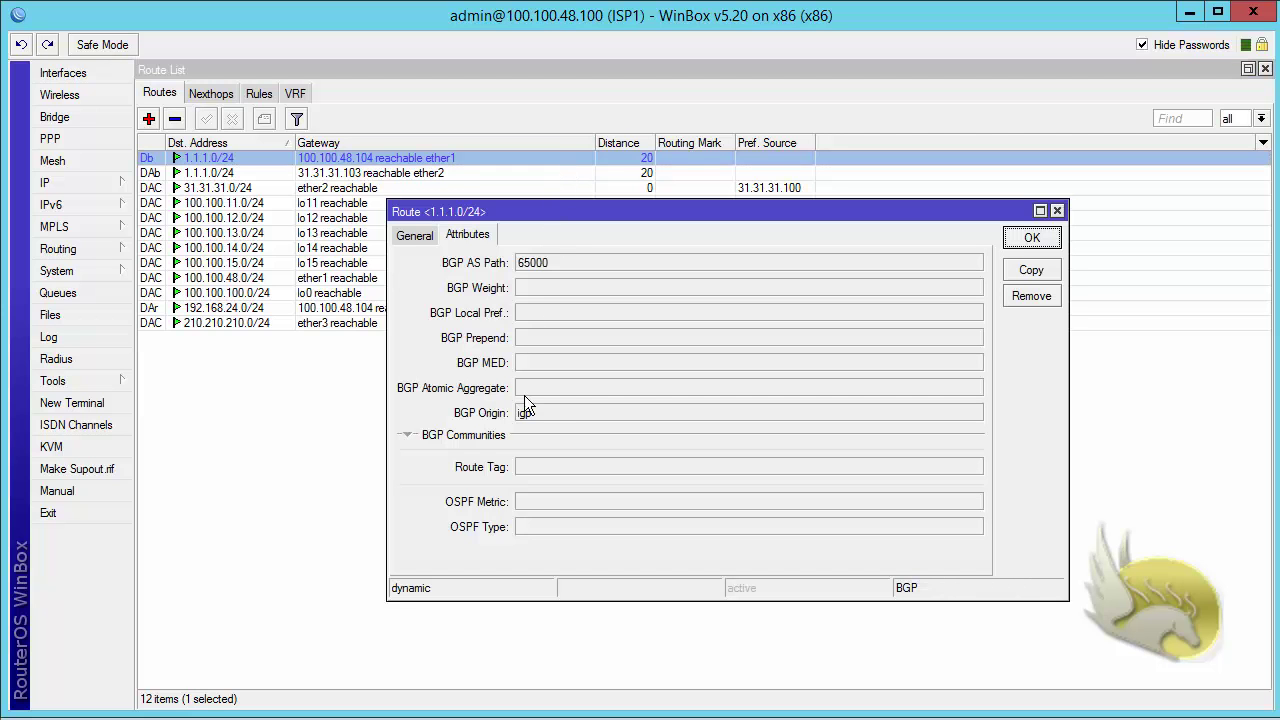
pyautogui.moveTo(539, 415); pyautogui.dragTo(505, 414)
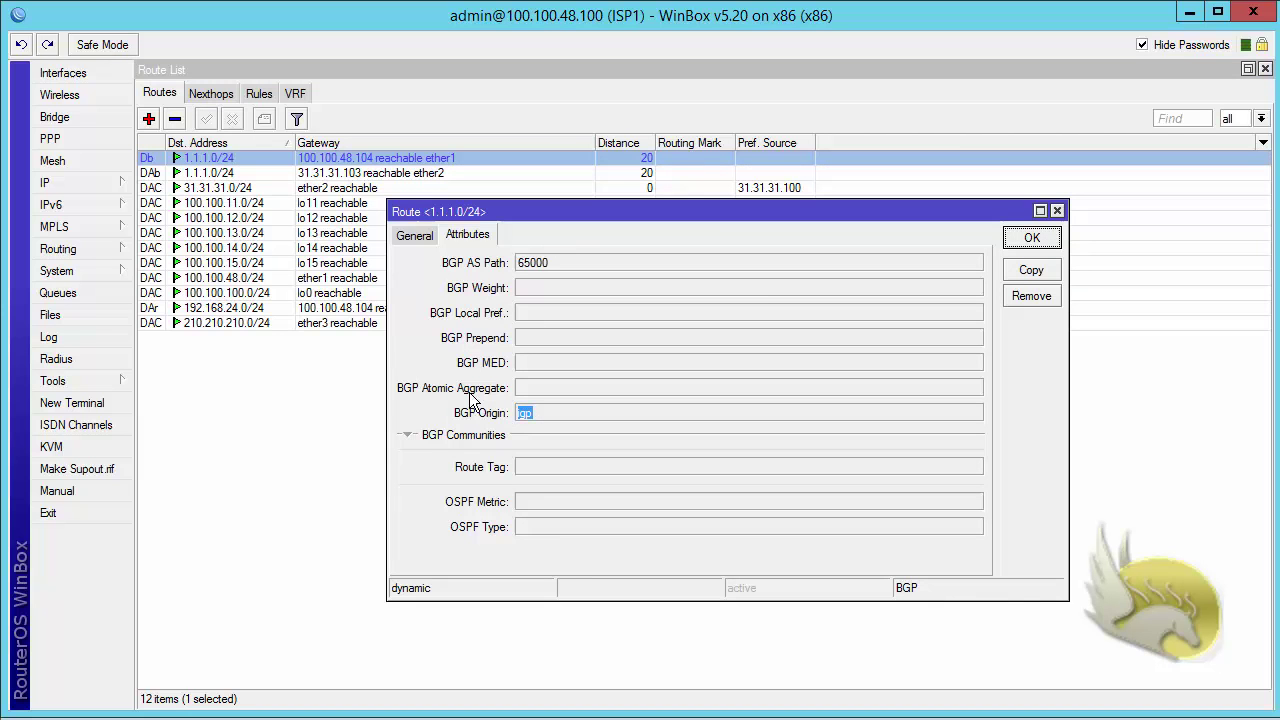
pyautogui.click(416, 240)
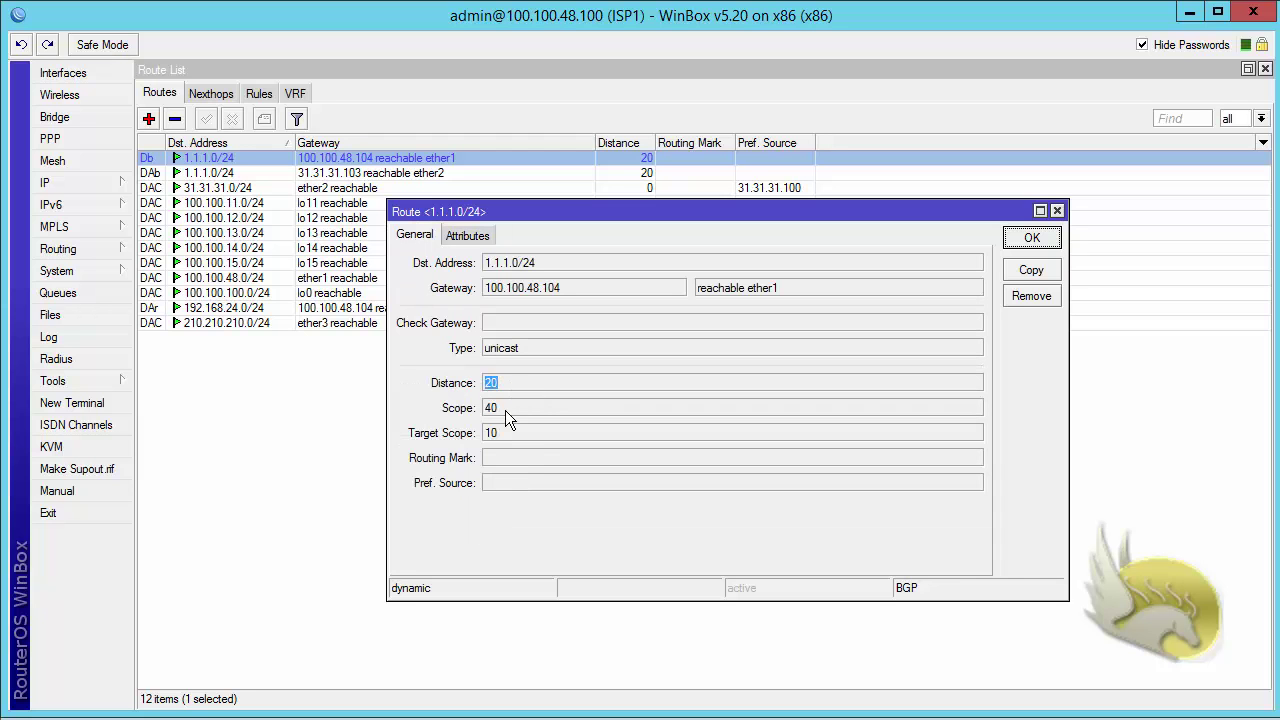
pyautogui.moveTo(530, 446); pyautogui.dragTo(482, 444)
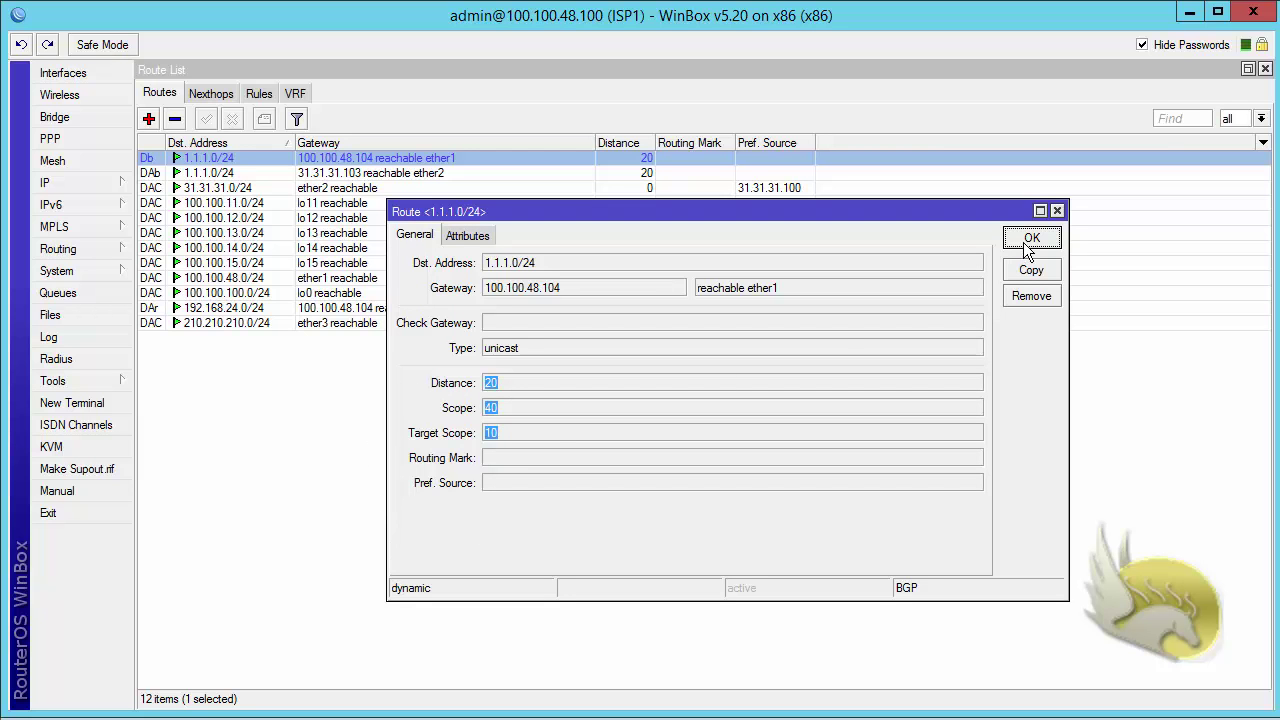
pyautogui.click(1030, 239)
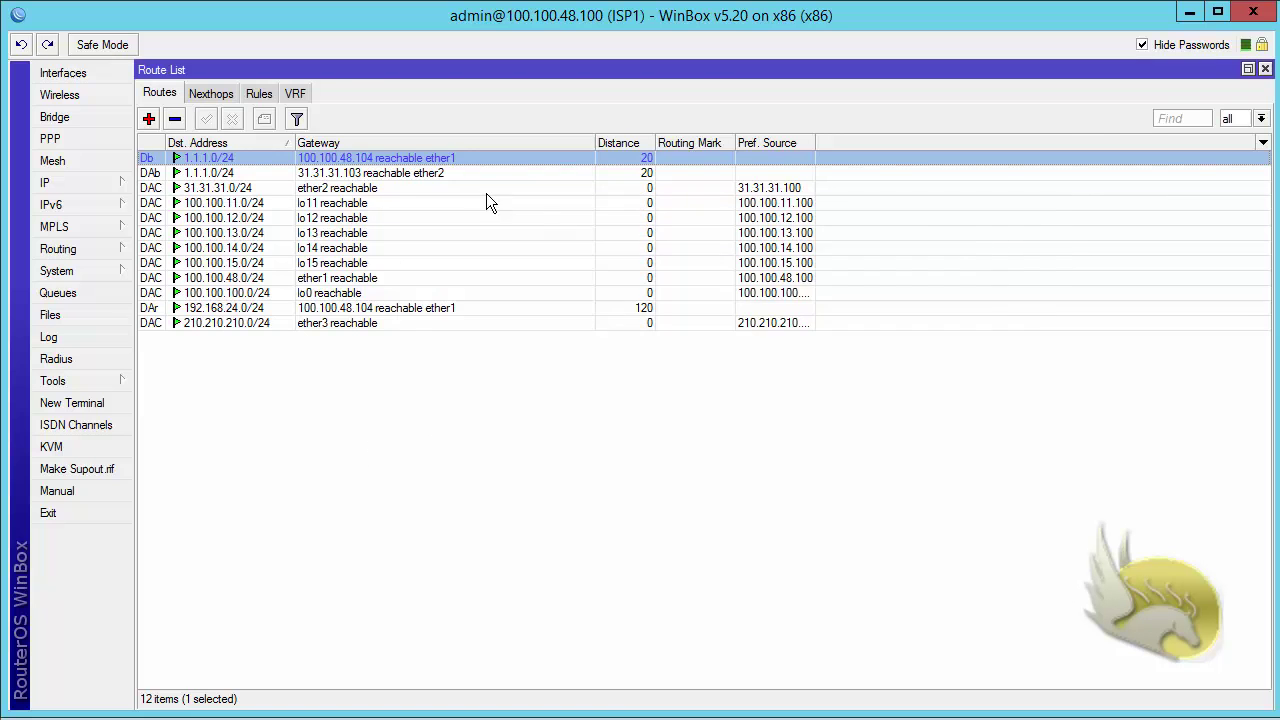
# Step: Examine the general details and BGP attributes of ISP1's 1.1.1.0/24 route through 31.31.31.103 for comparison
pyautogui.doubleClick(453, 173)
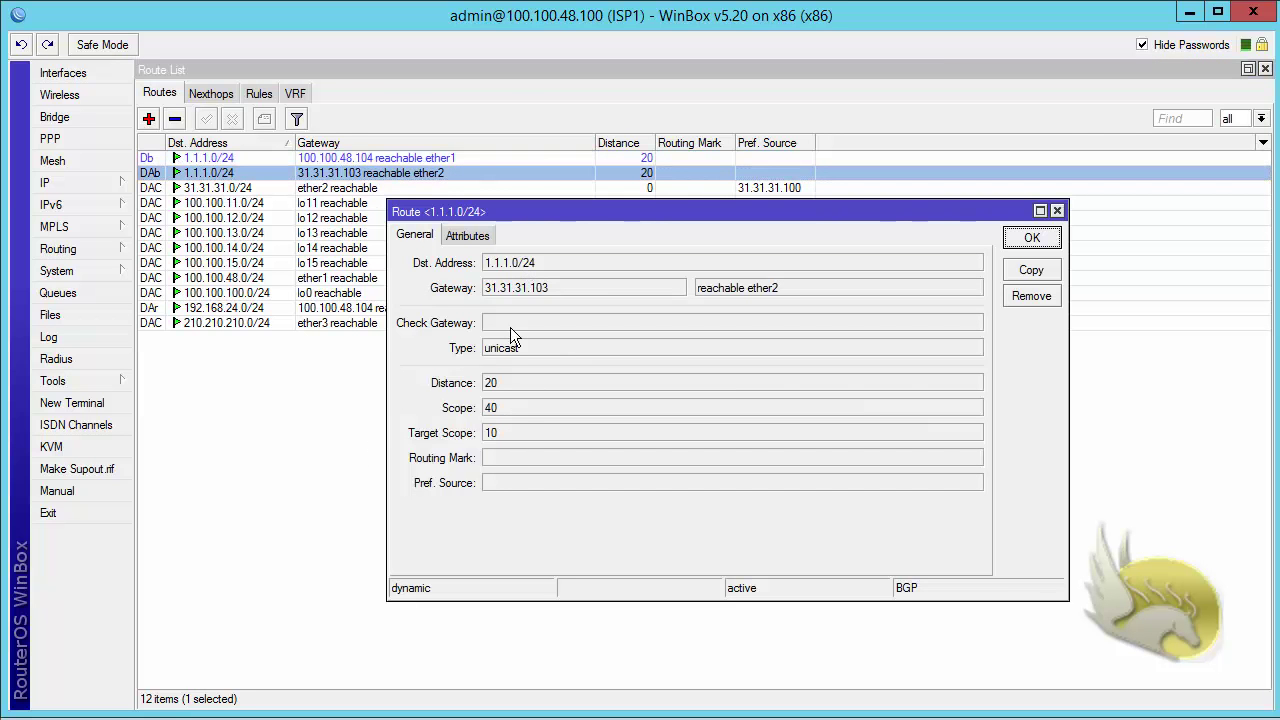
pyautogui.click(478, 238)
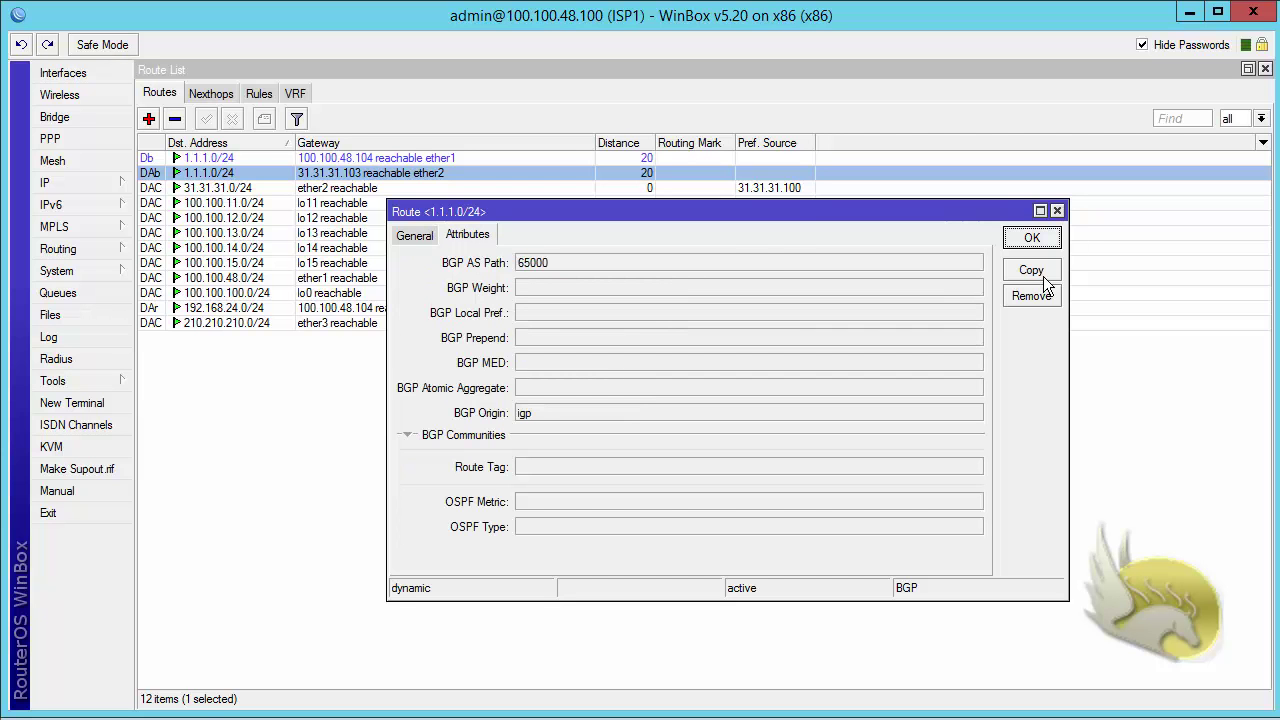
pyautogui.click(1033, 241)
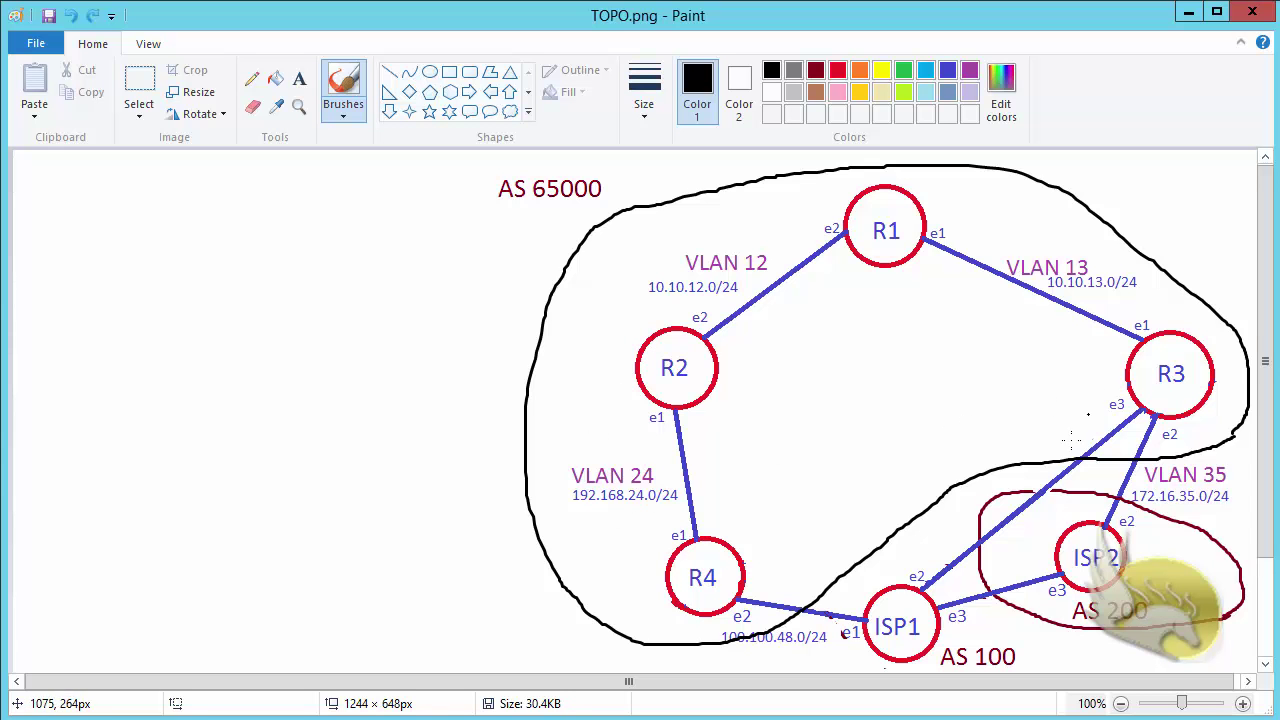
# Step: Switch to the TOPO.png drawing in Paint and mark the R3–ISP1 link with a freehand X near R3
pyautogui.moveTo(1082, 420); pyautogui.dragTo(1112, 470)
pyautogui.moveTo(1100, 418); pyautogui.dragTo(1092, 496)
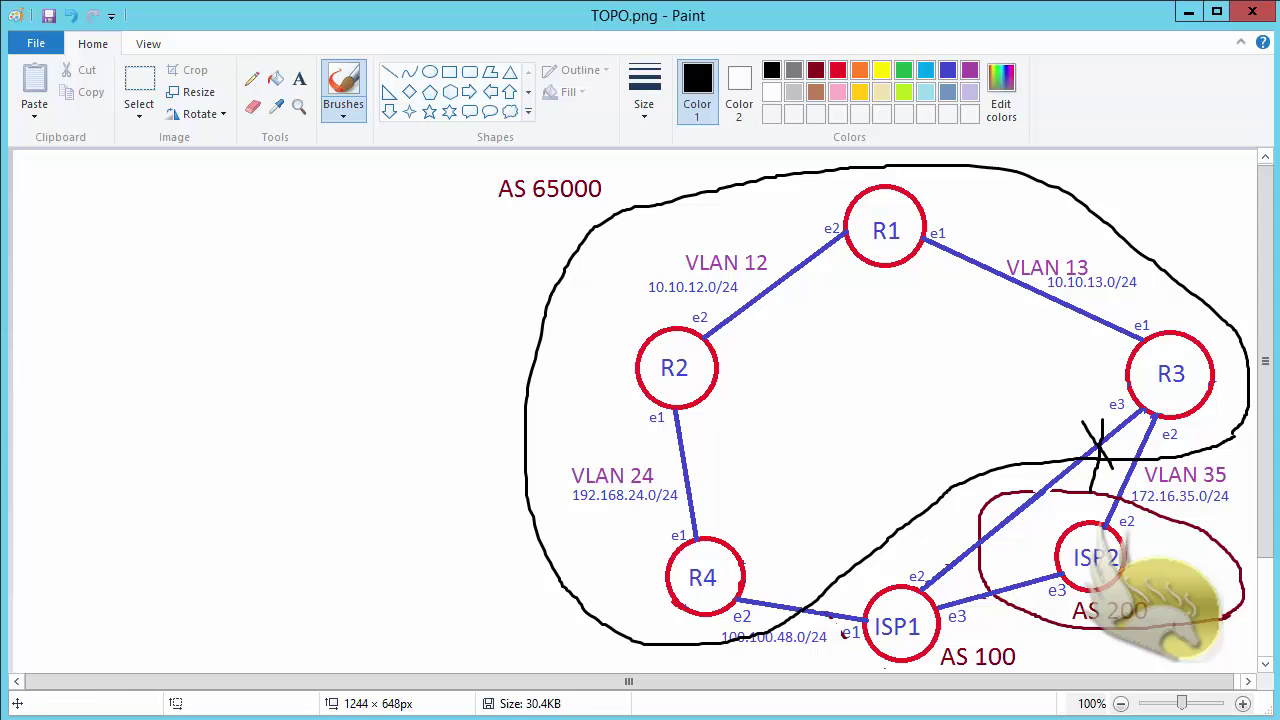
# Step: Switch to the R3 WinBox session and delete the existing MED route filter for prefix 1.1.1.0/24
pyautogui.hotkey('alt', 'Tab')
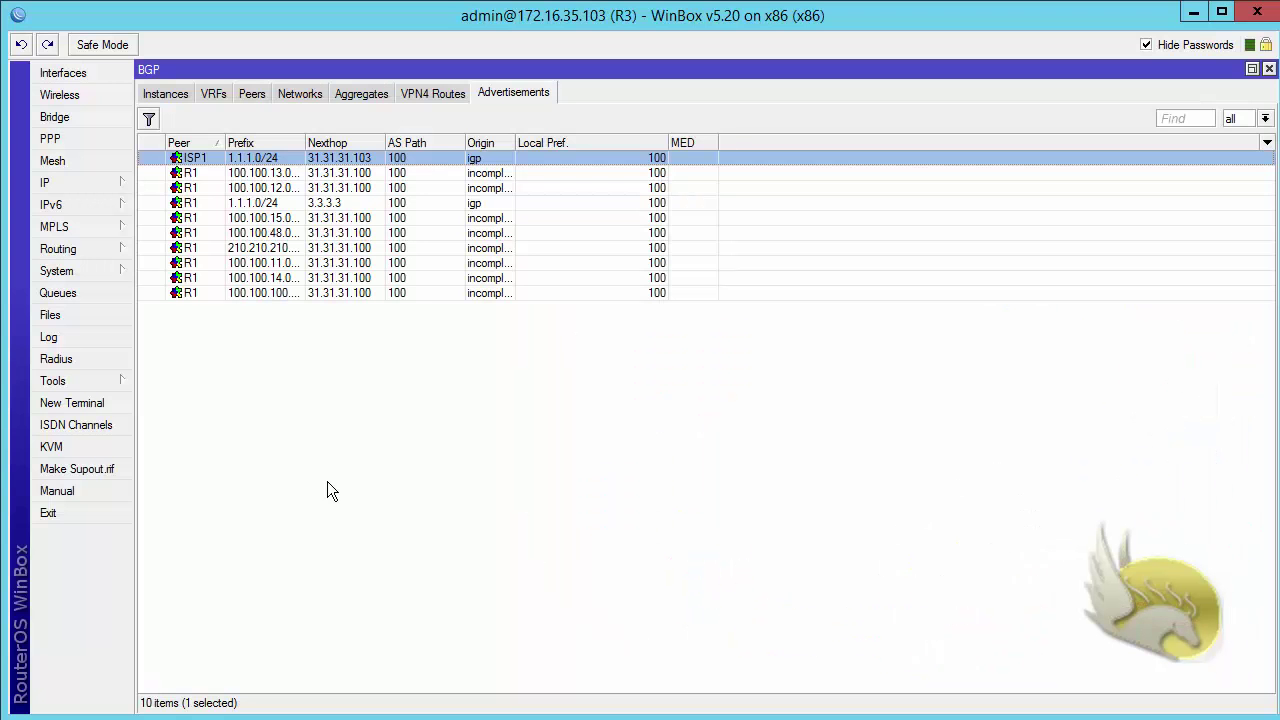
pyautogui.click(110, 249)
pyautogui.click(160, 294)
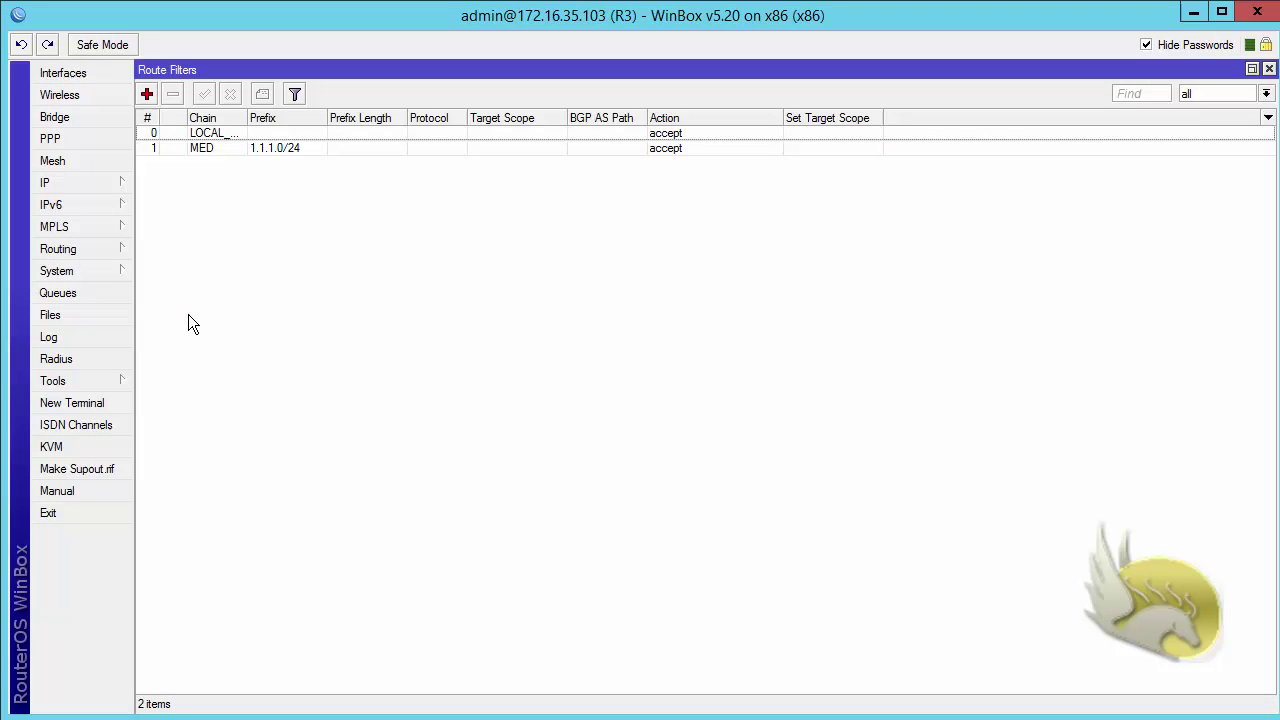
pyautogui.click(213, 152)
pyautogui.click(181, 101)
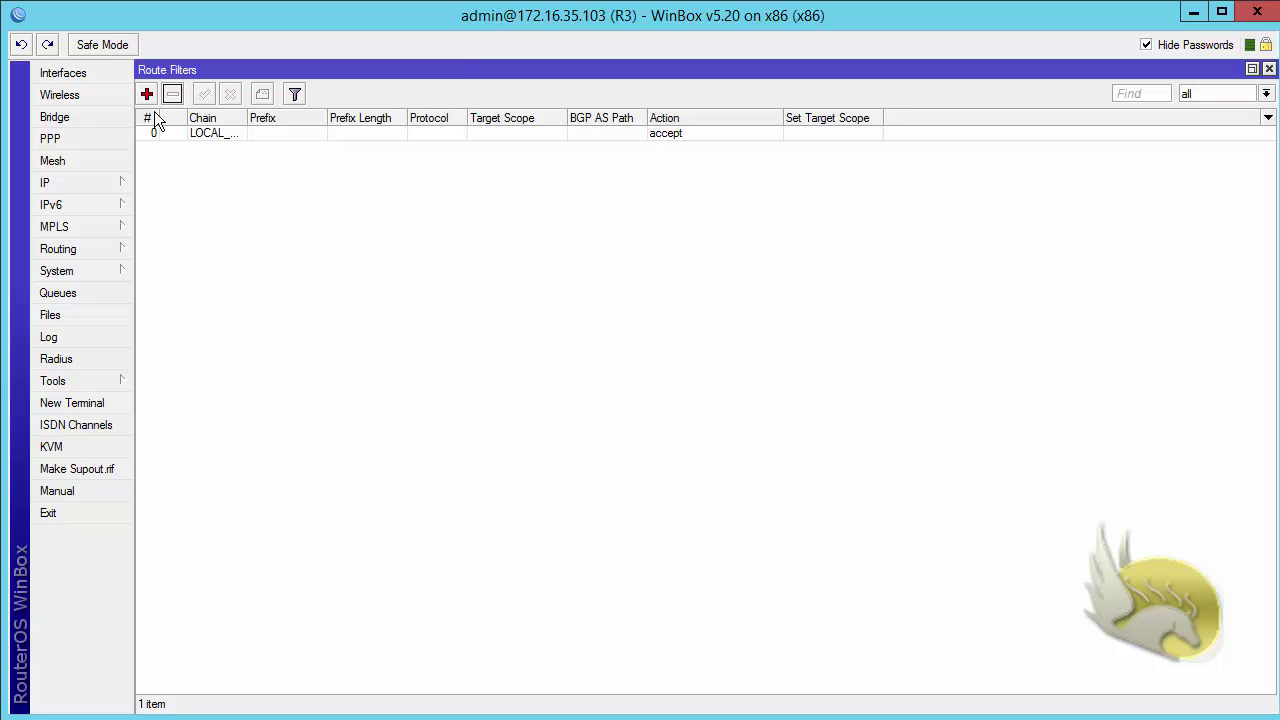
# Step: Start a new route filter on R3 with chain MED and prefix 1.1.1.0/24
pyautogui.click(147, 94)
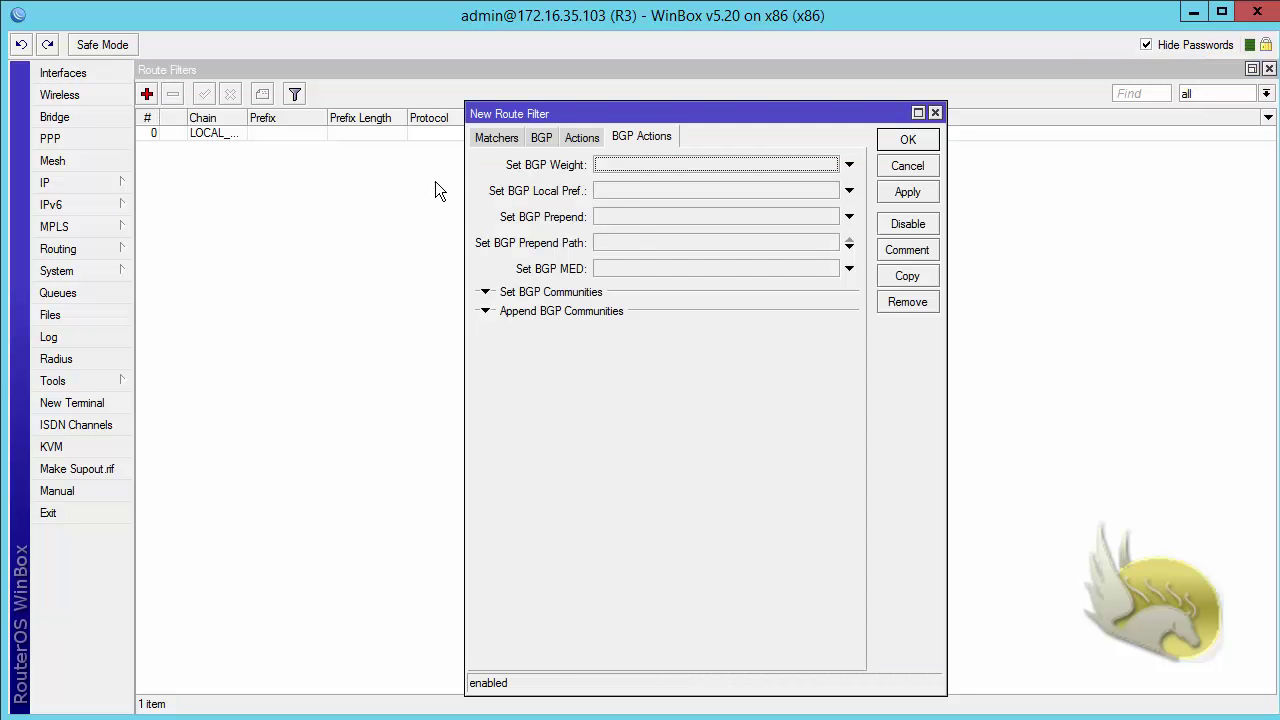
pyautogui.click(496, 139)
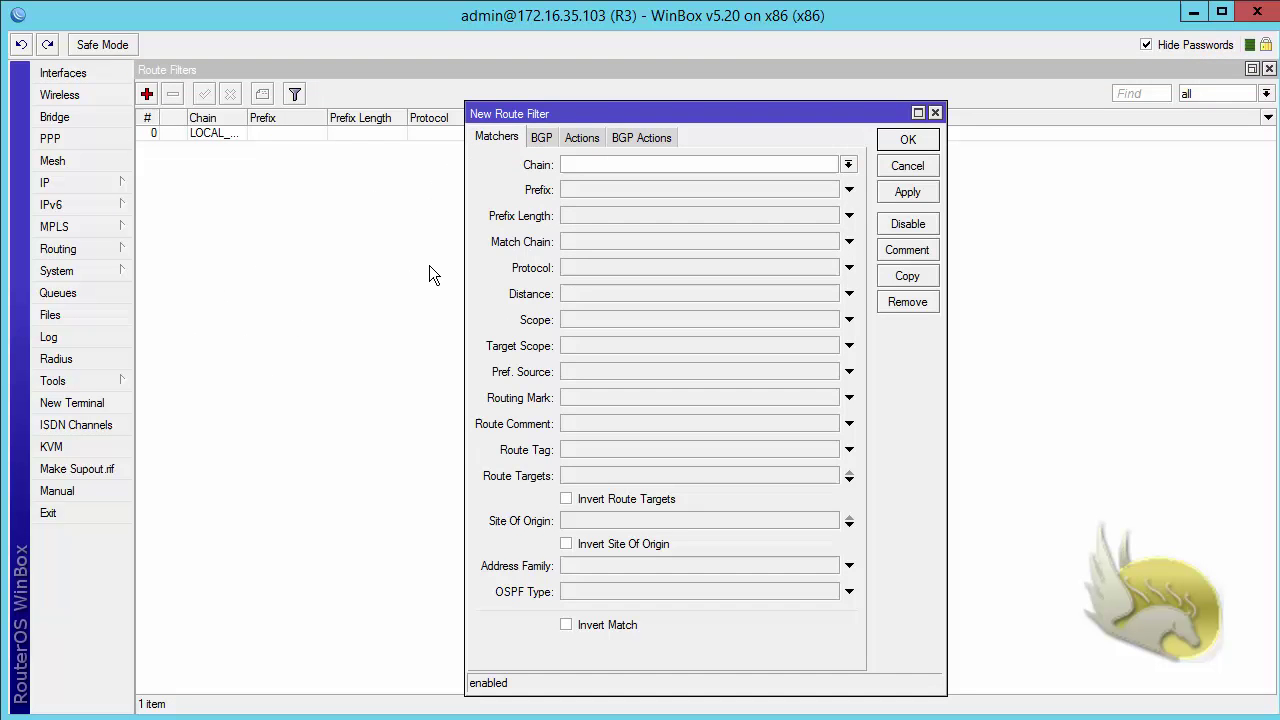
pyautogui.write('MED')
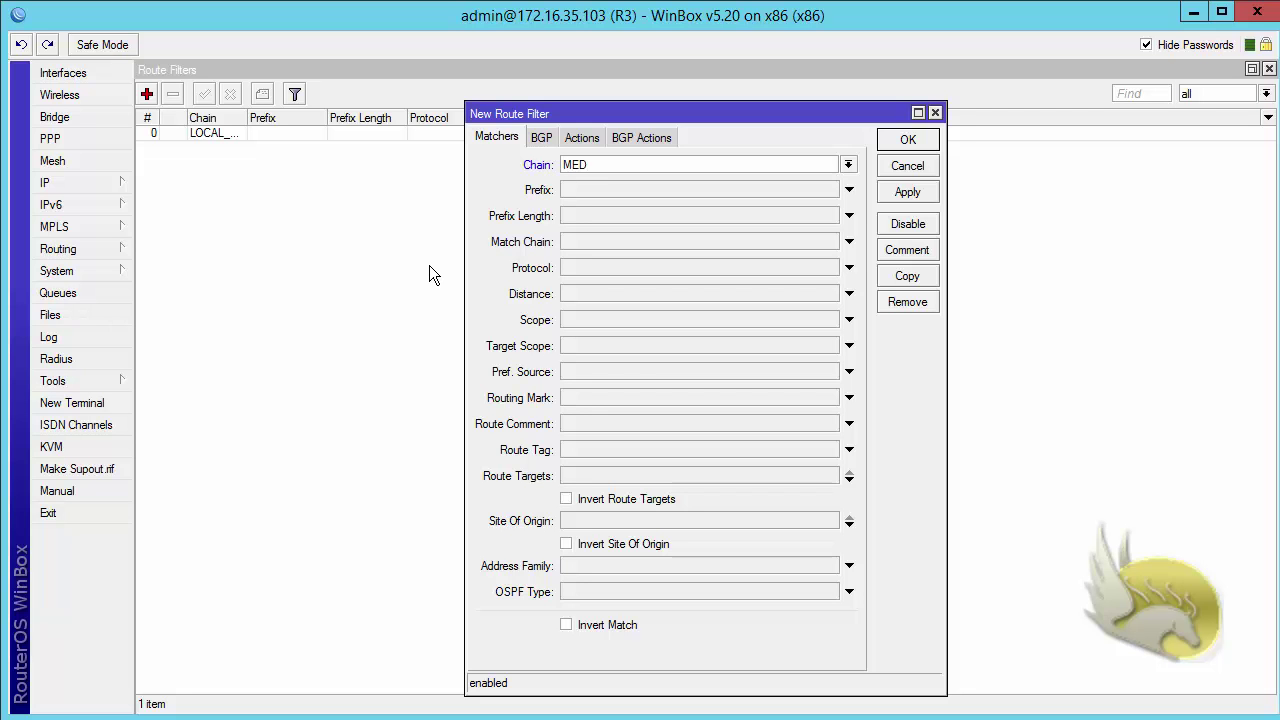
pyautogui.click(565, 194)
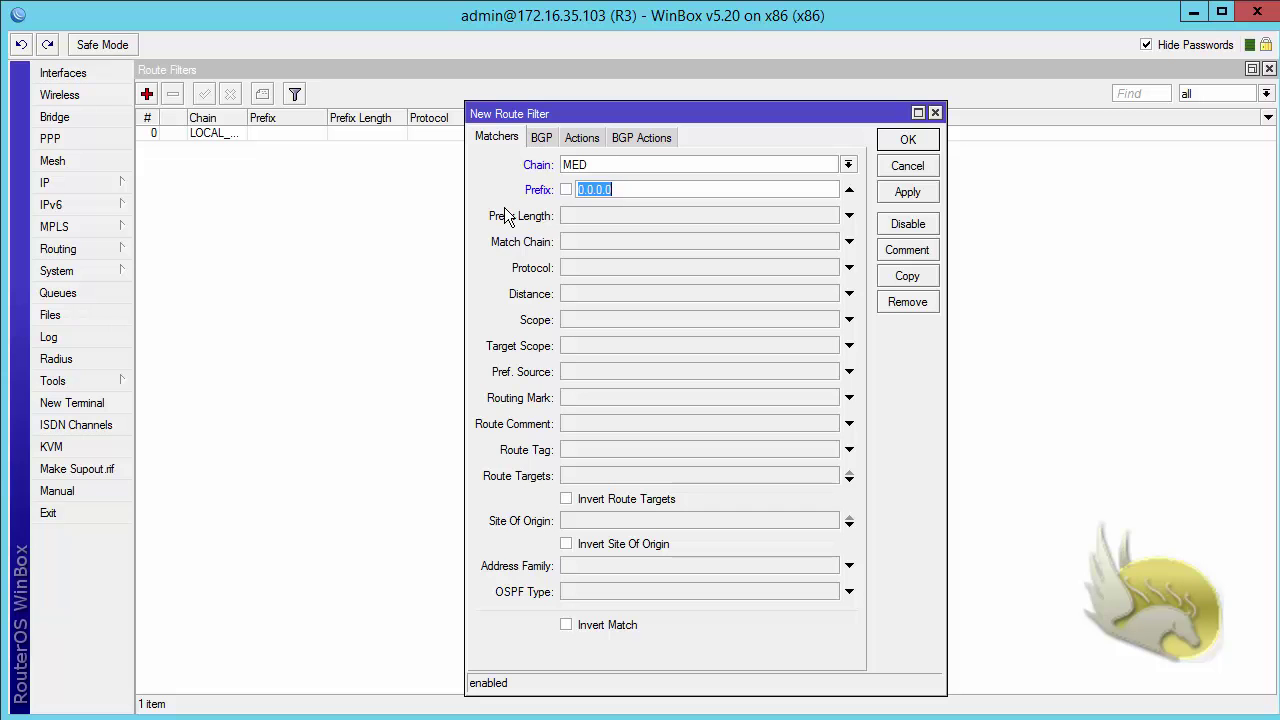
pyautogui.write('1.1.1.0/24')
# Step: Set the new route filter's action to accept and its BGP MED to 10000, and save the filter
pyautogui.click(584, 137)
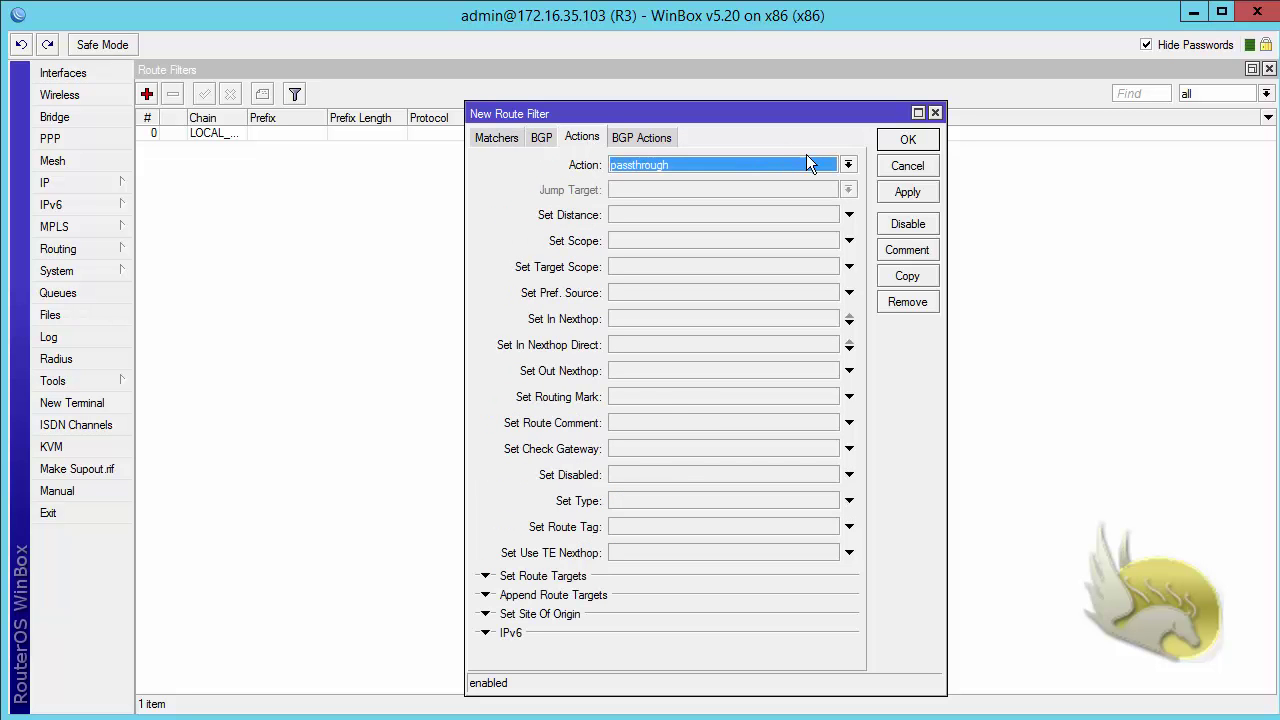
pyautogui.click(845, 165)
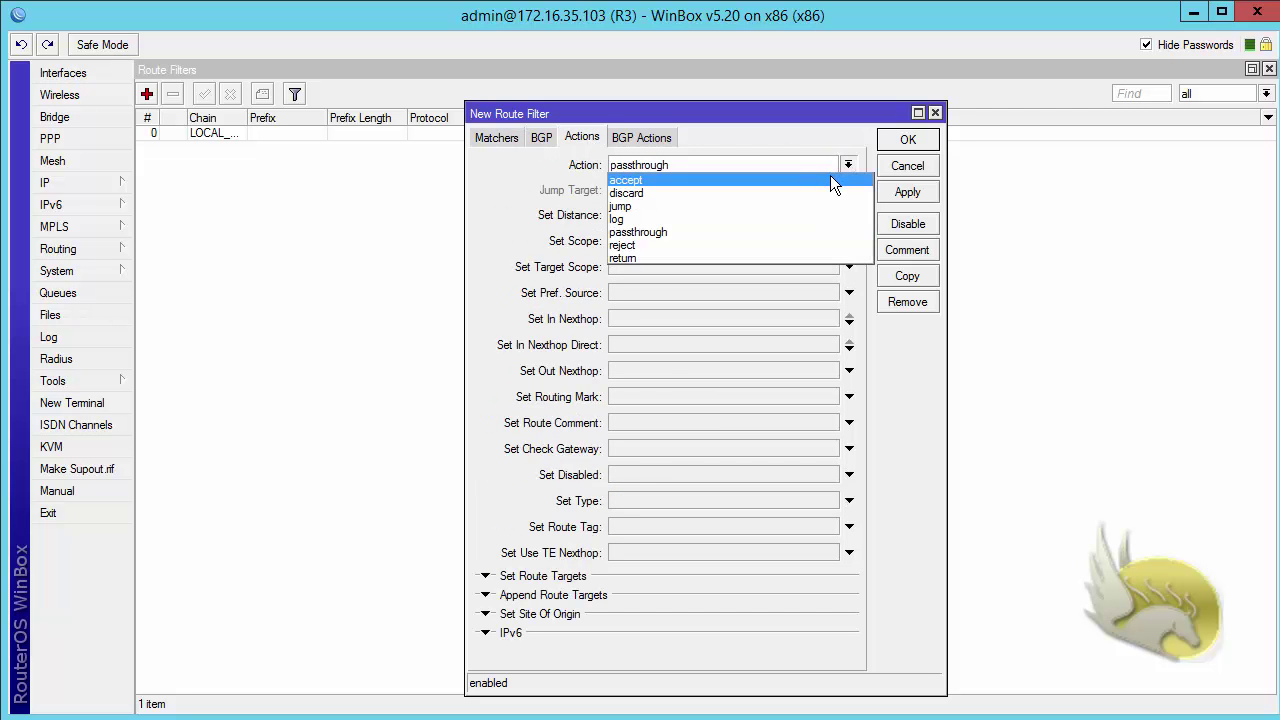
pyautogui.click(830, 175)
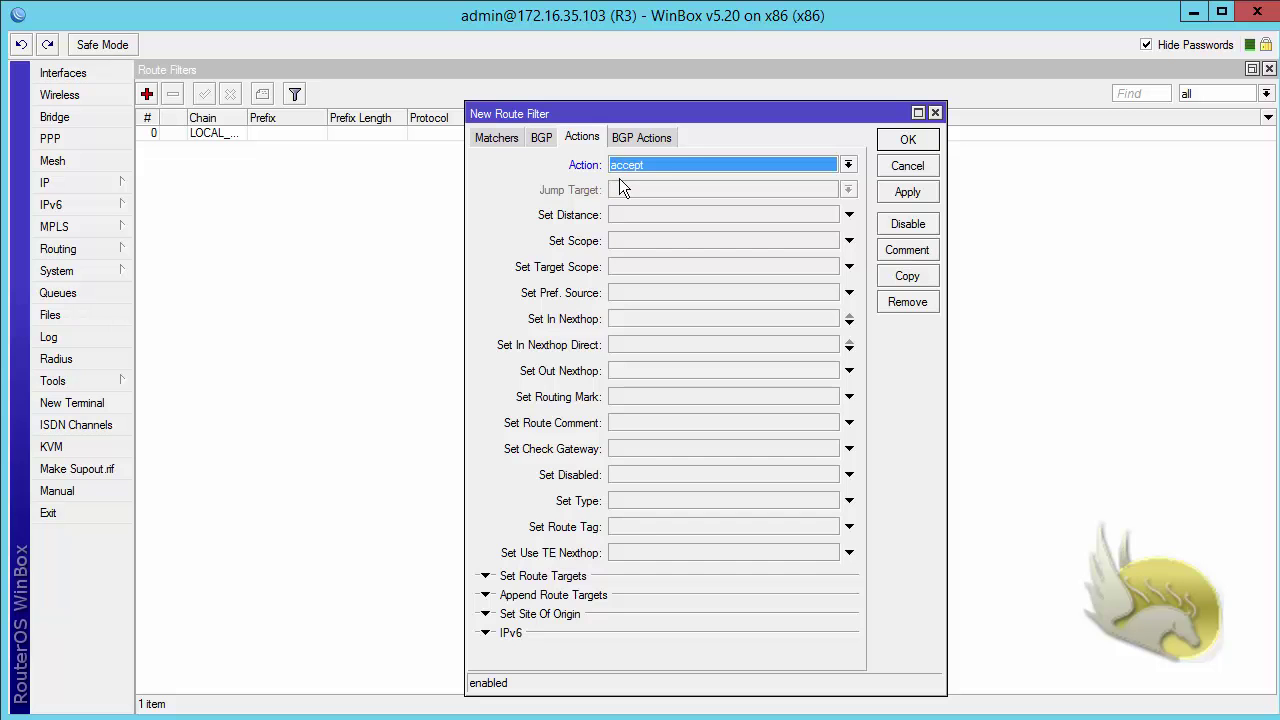
pyautogui.click(640, 140)
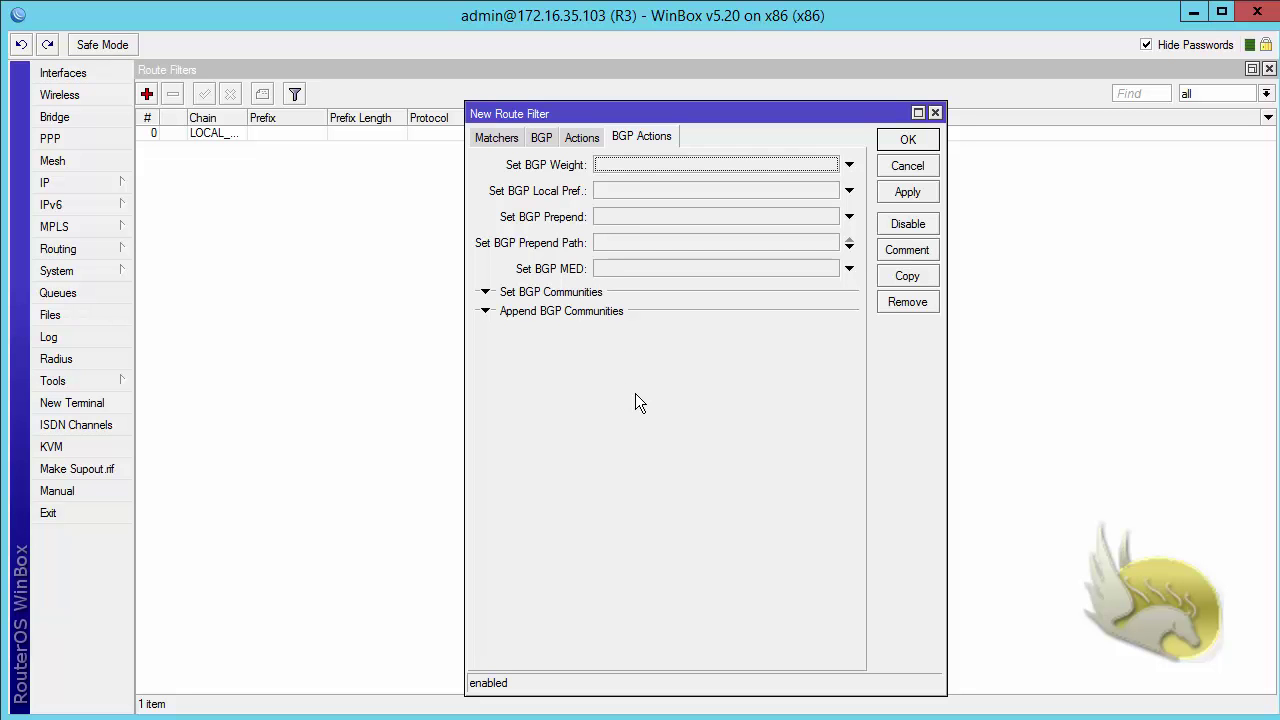
pyautogui.click(609, 269)
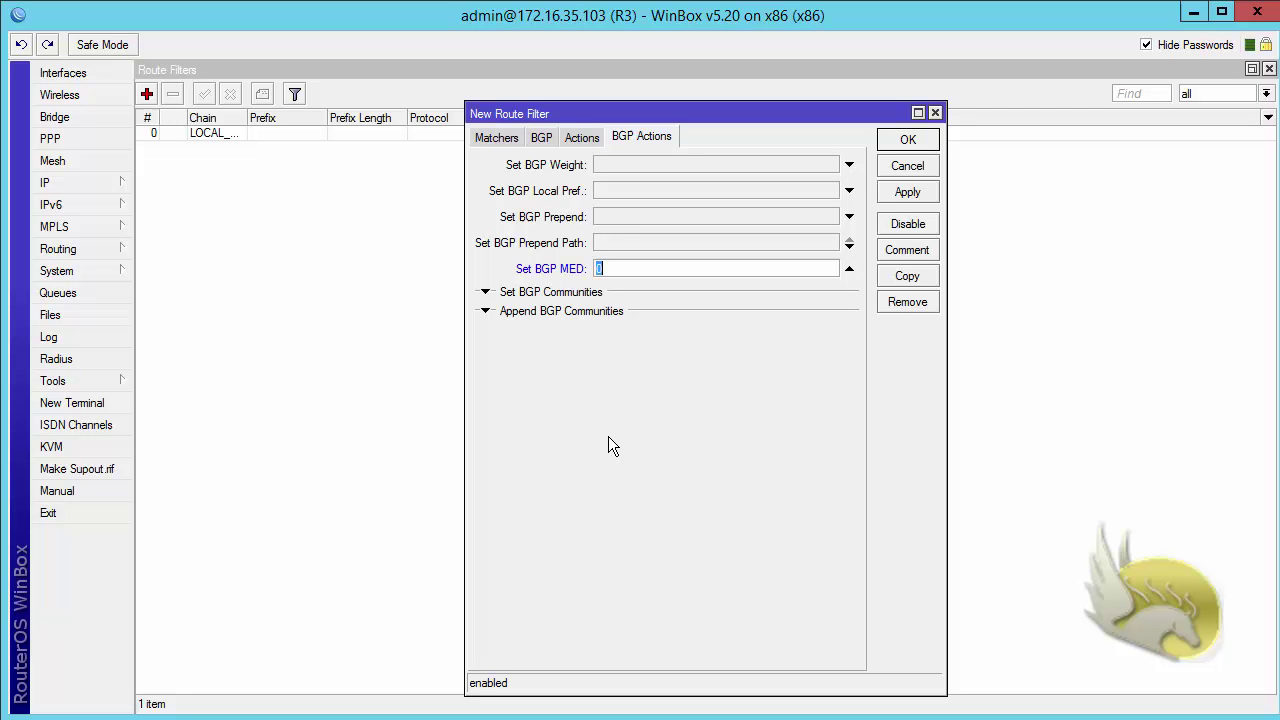
pyautogui.write('10000')
pyautogui.click(897, 194)
pyautogui.click(905, 141)
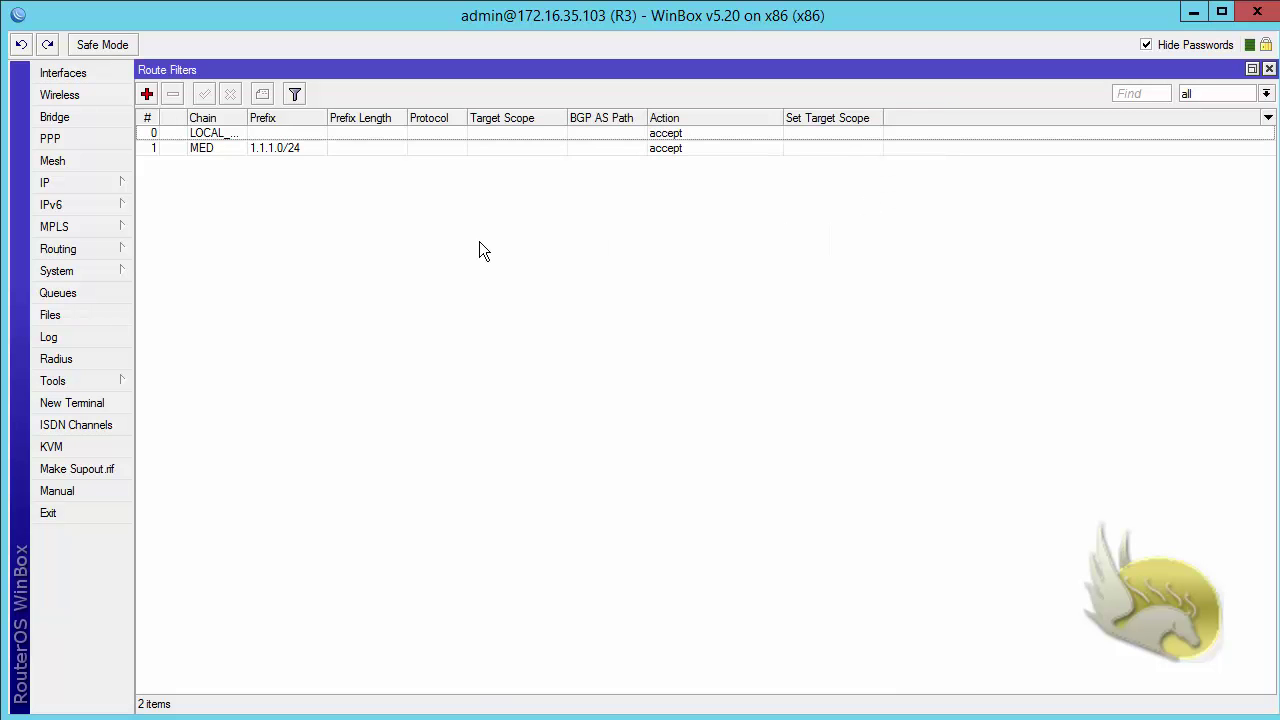
# Step: Assign MED as the out filter of R3's BGP peer ISP1 and save the peer
pyautogui.click(90, 246)
pyautogui.click(163, 272)
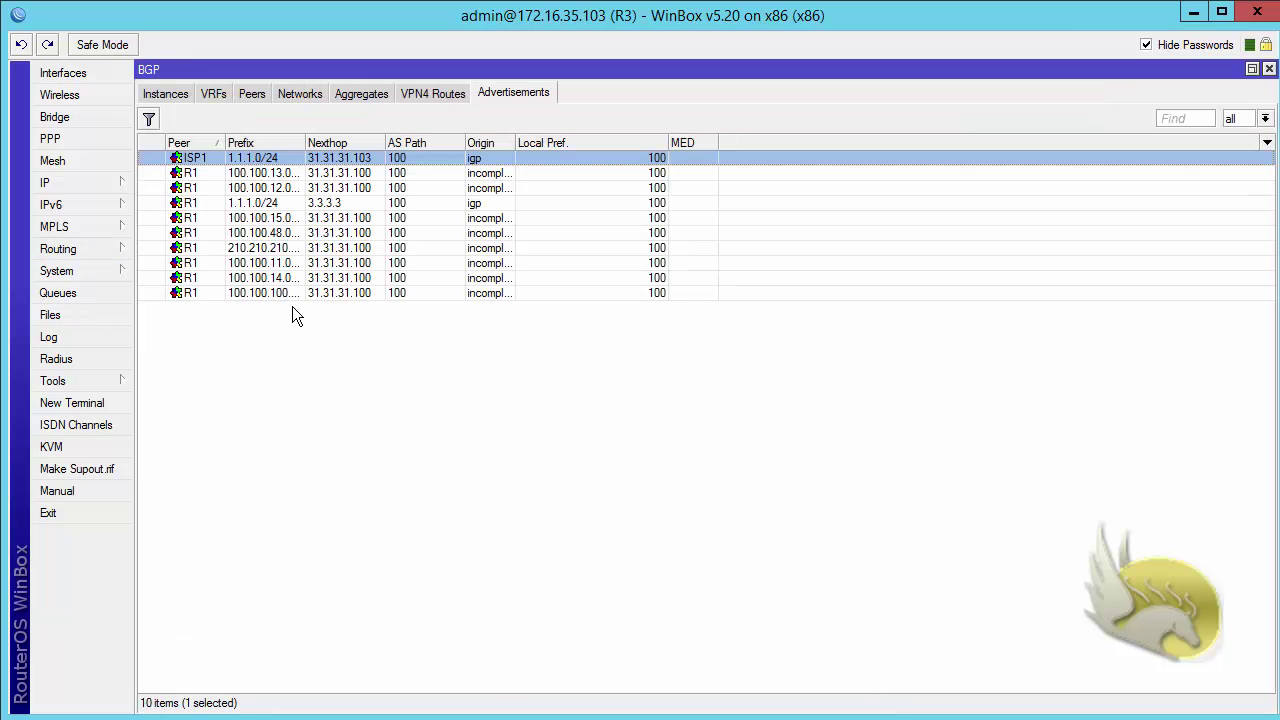
pyautogui.click(253, 94)
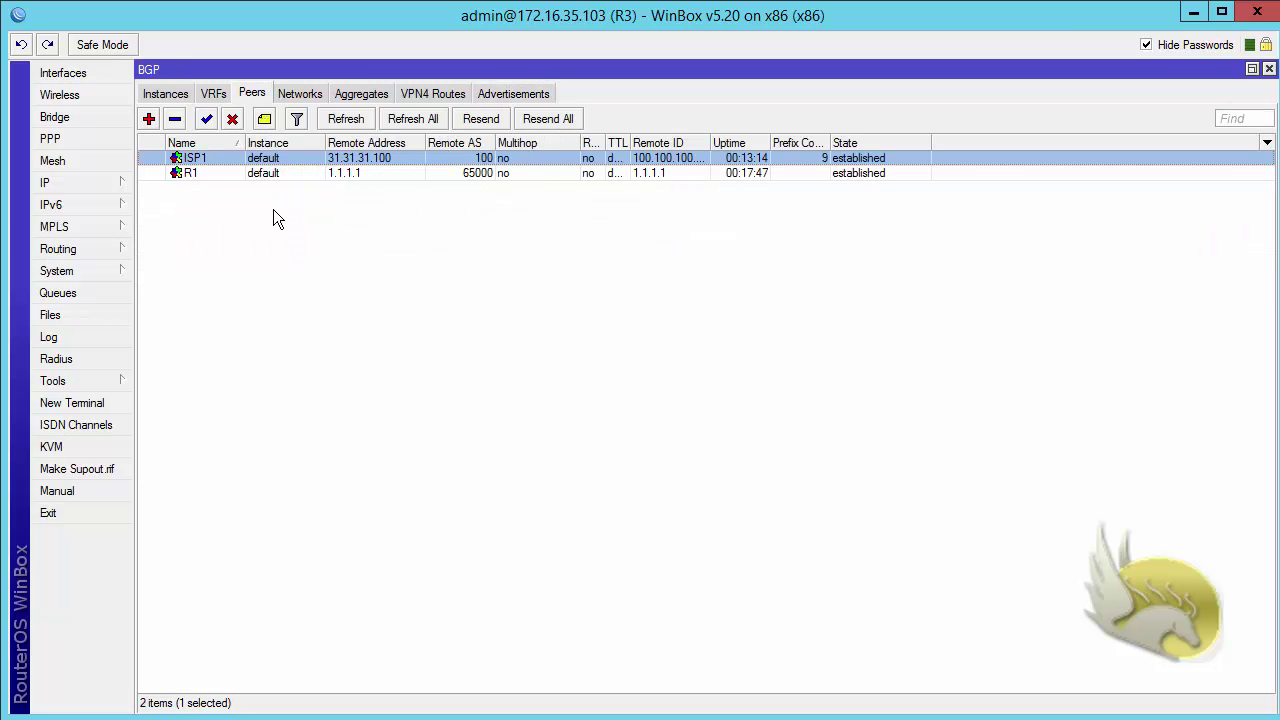
pyautogui.doubleClick(198, 160)
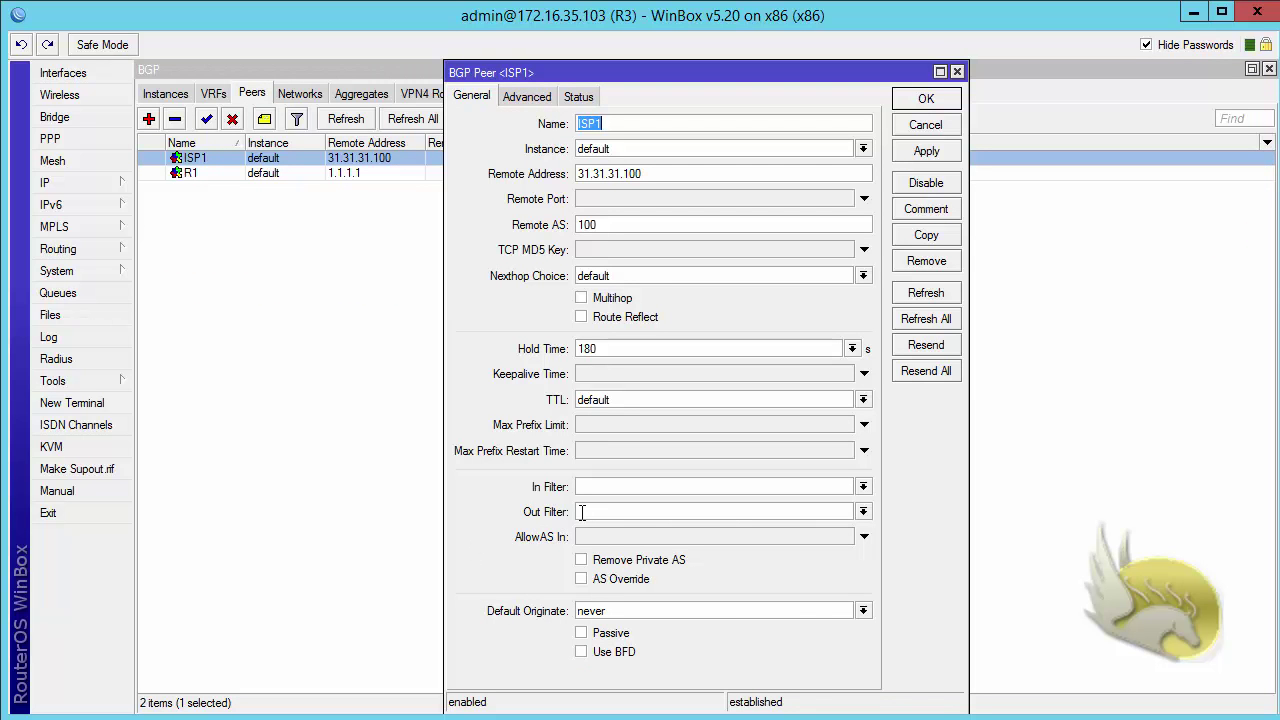
pyautogui.click(863, 512)
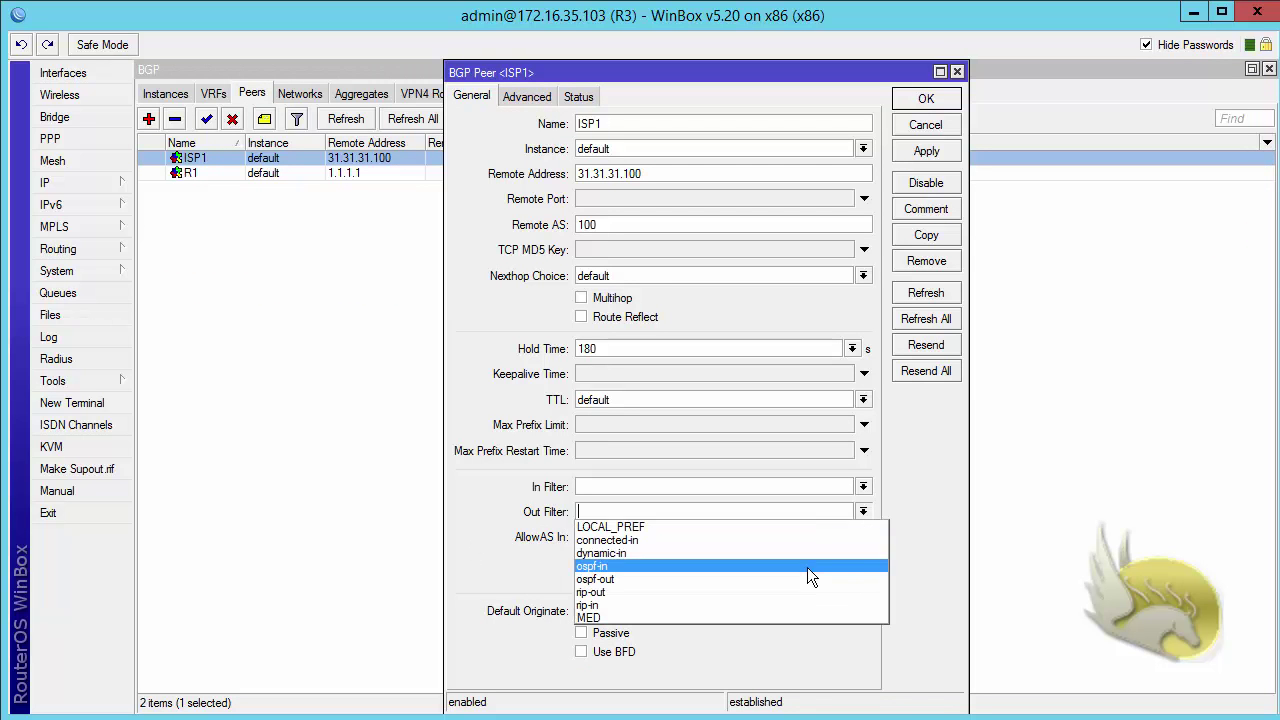
pyautogui.click(801, 614)
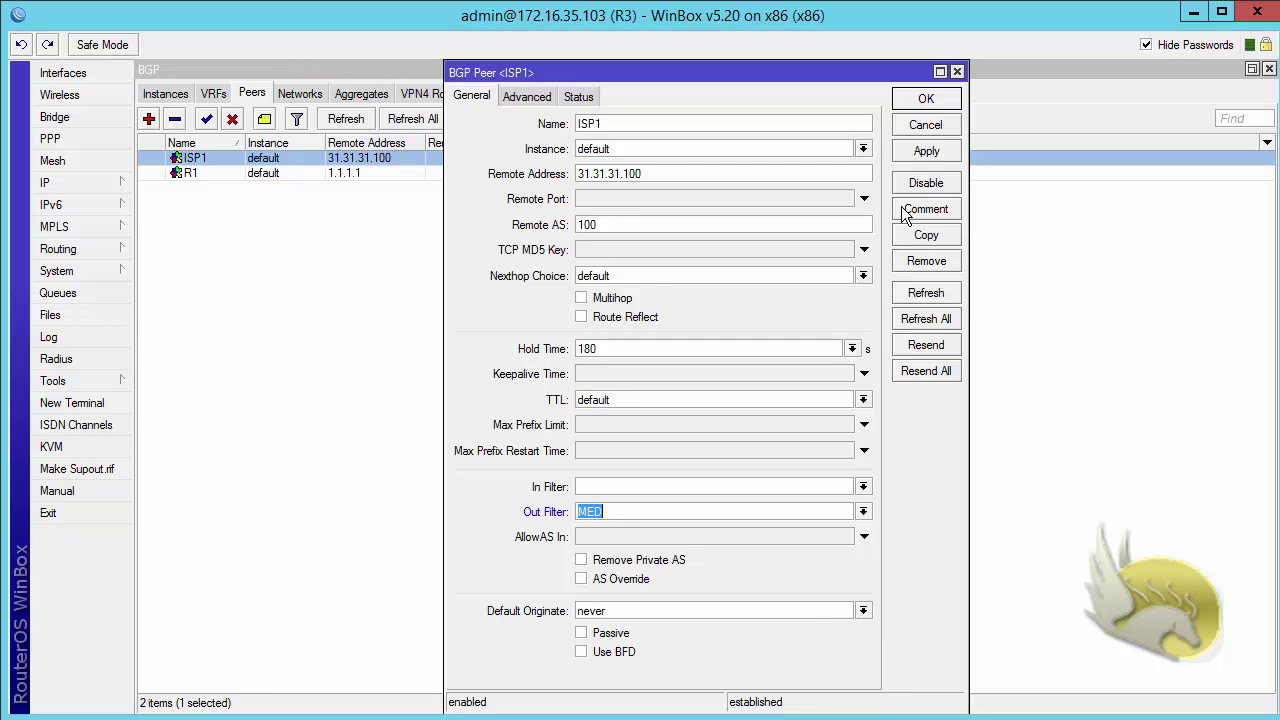
pyautogui.click(917, 155)
pyautogui.click(915, 102)
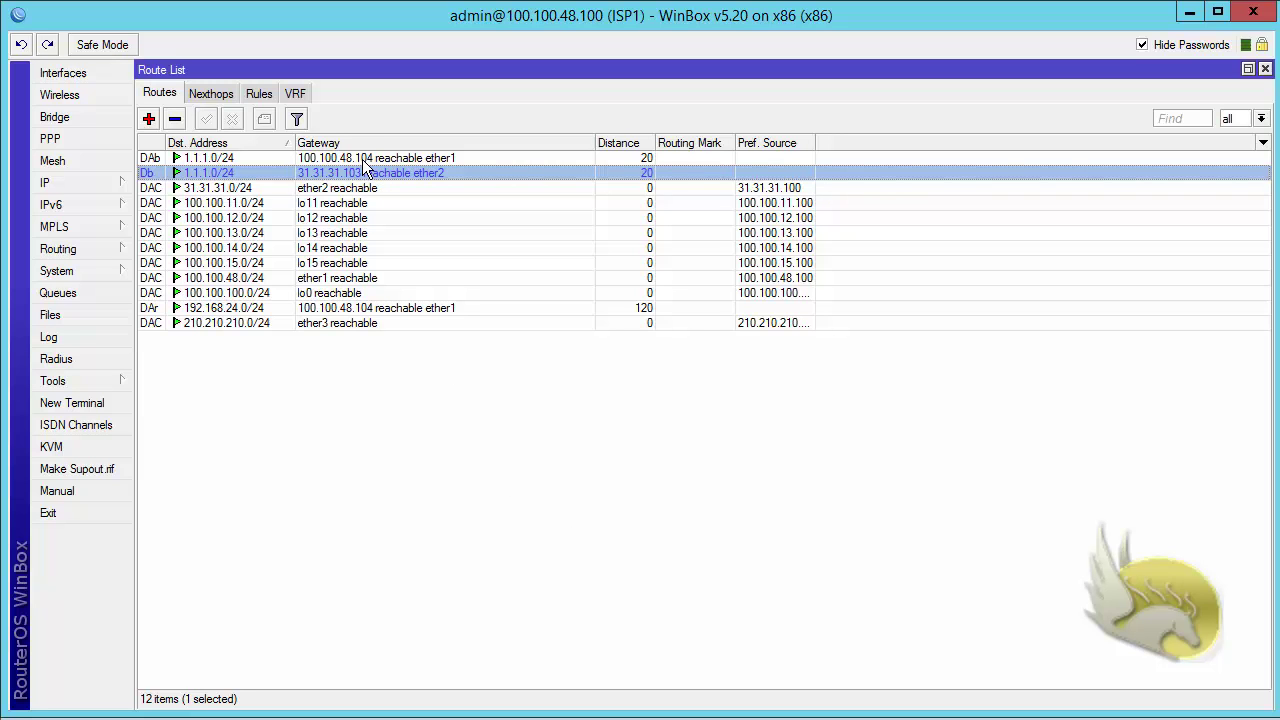
# Step: In the ISP1 WinBox session, run a traceroute to 1.1.1.1 to check which path is taken, and close the tool
pyautogui.click(95, 379)
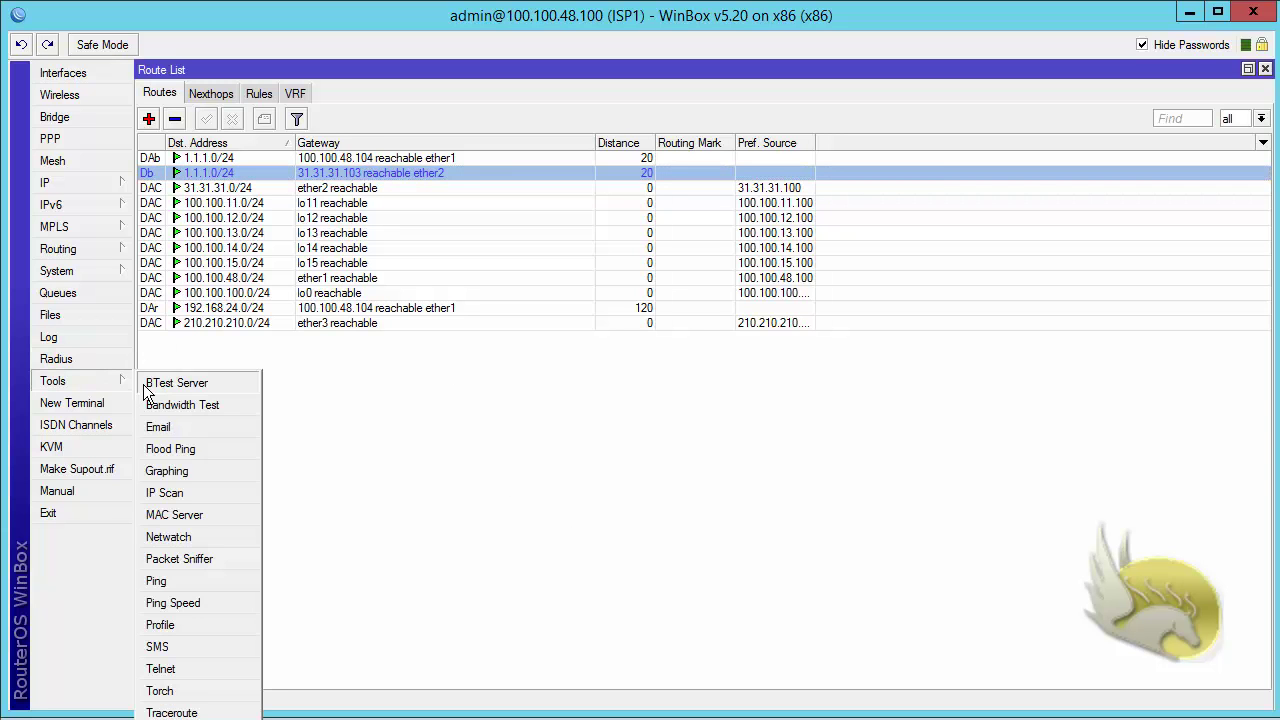
pyautogui.click(195, 711)
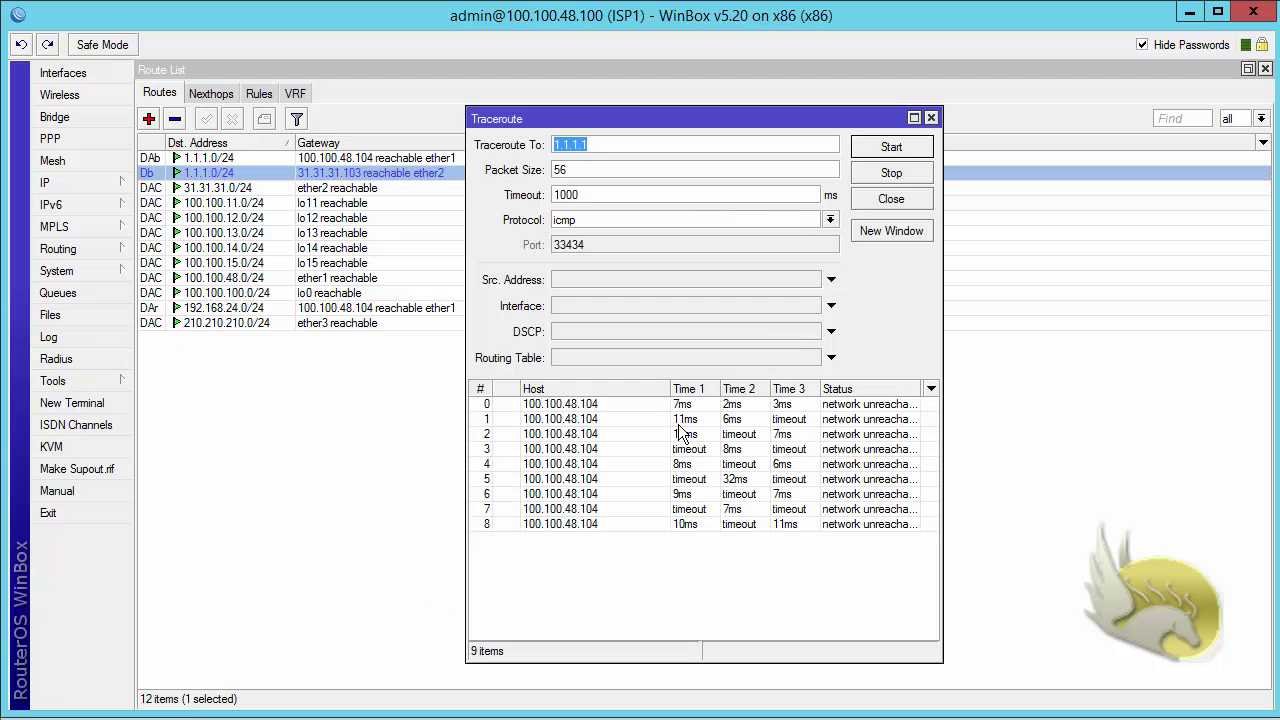
pyautogui.click(867, 155)
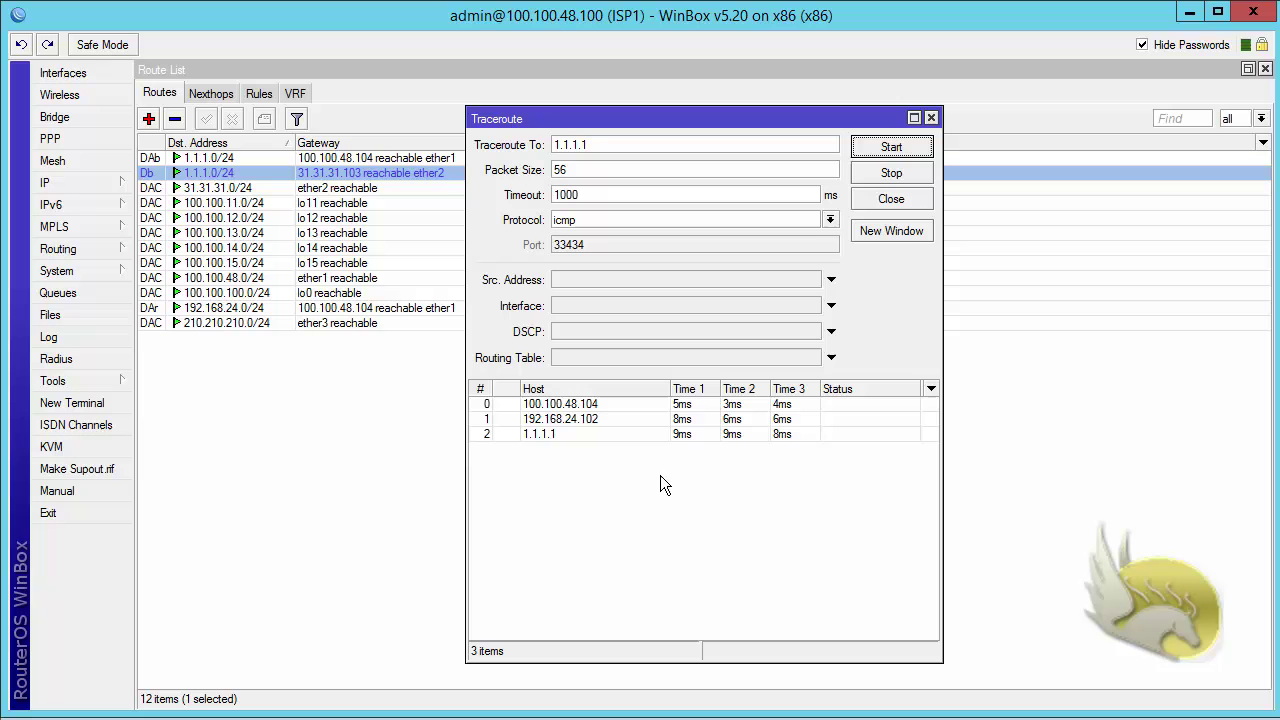
pyautogui.click(867, 175)
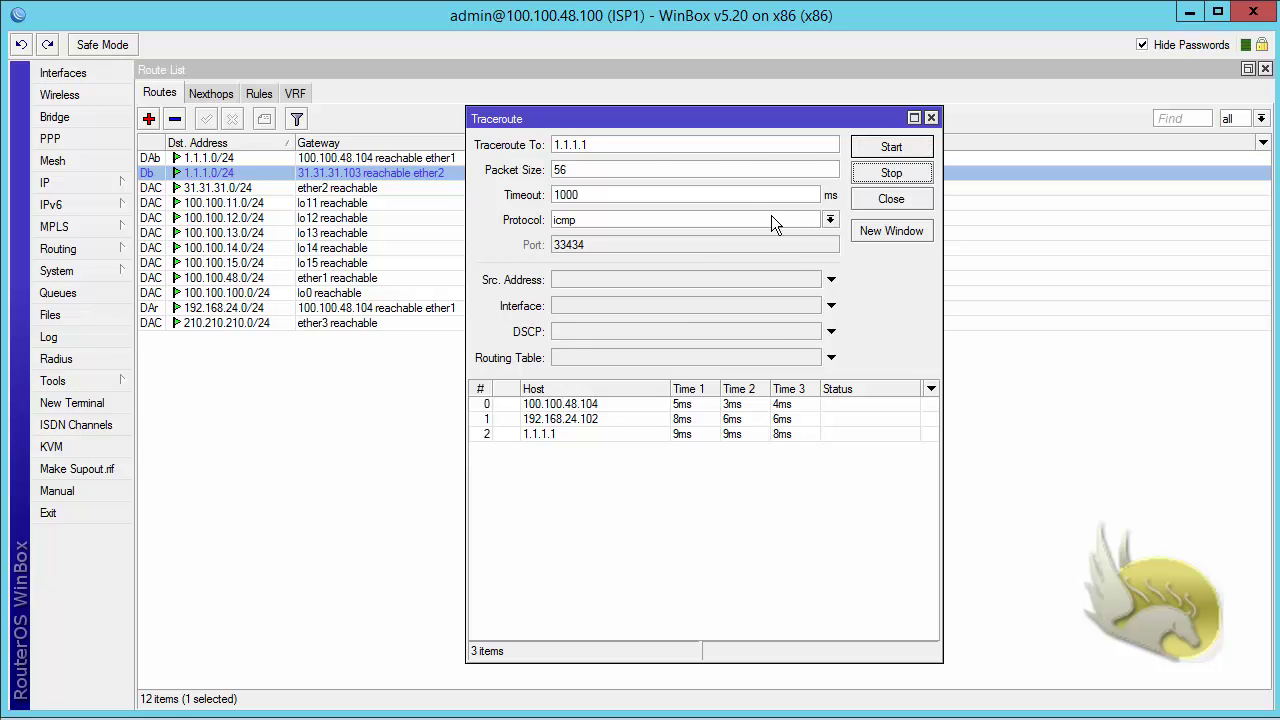
pyautogui.click(889, 199)
# Step: Compare the BGP MED attribute of ISP1's 1.1.1.0/24 routes through 31.31.31.103 and 100.100.48.104
pyautogui.doubleClick(391, 172)
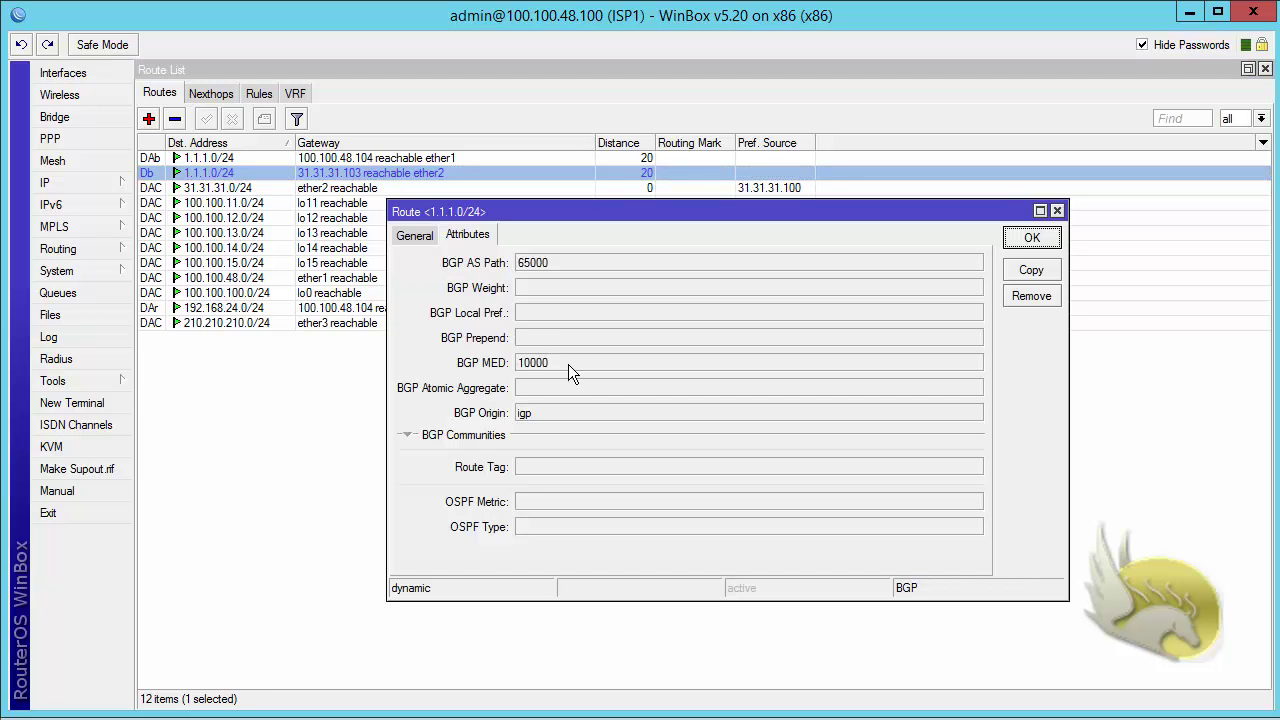
pyautogui.moveTo(568, 364); pyautogui.dragTo(474, 372)
pyautogui.click(1011, 238)
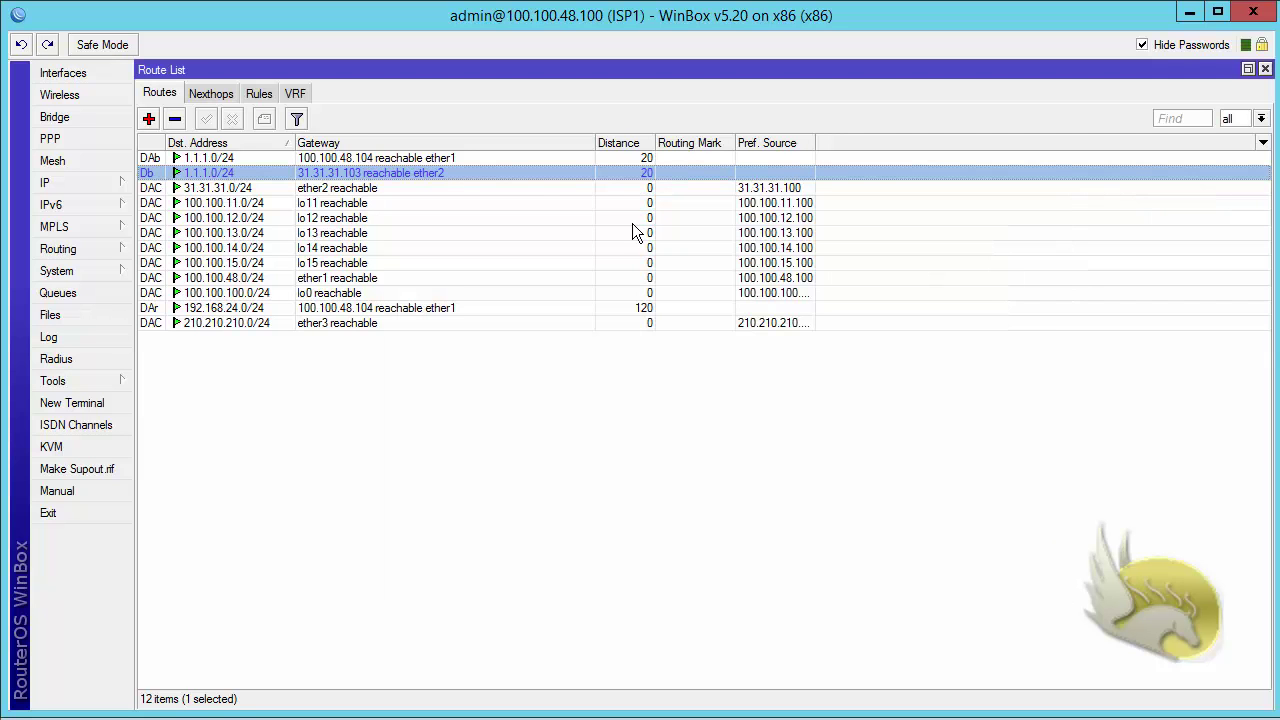
pyautogui.doubleClick(418, 158)
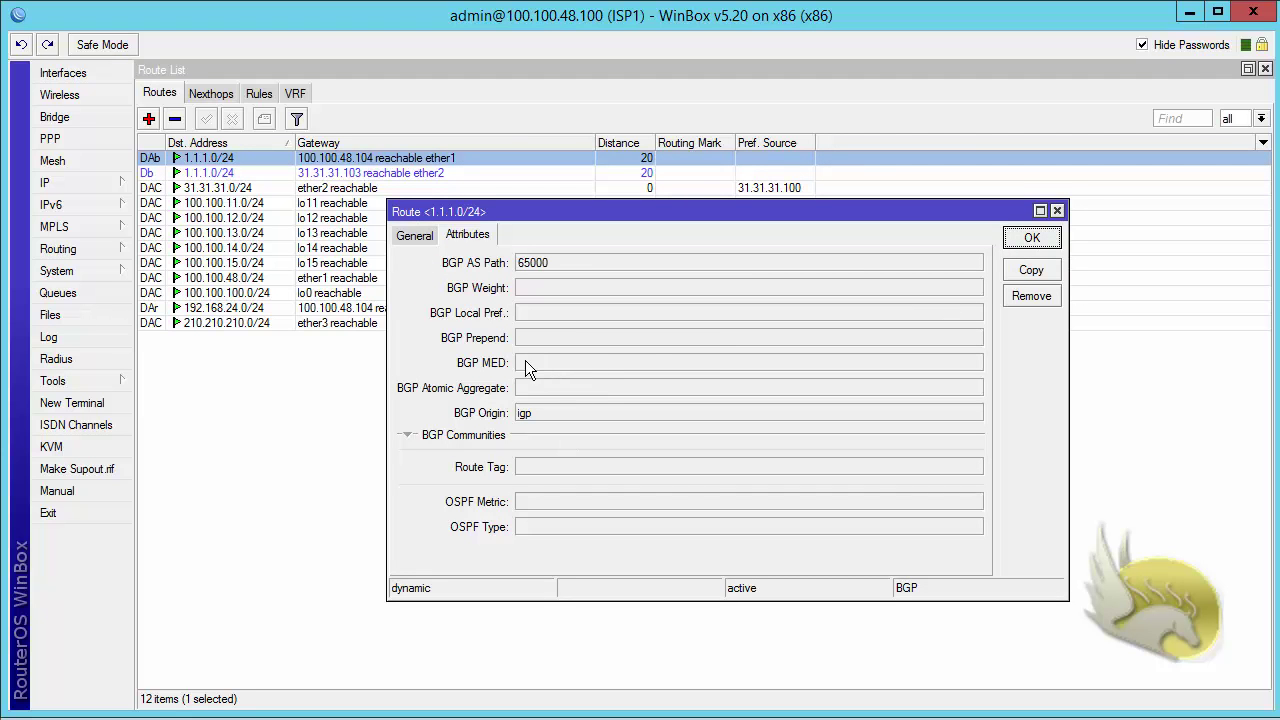
pyautogui.click(1022, 238)
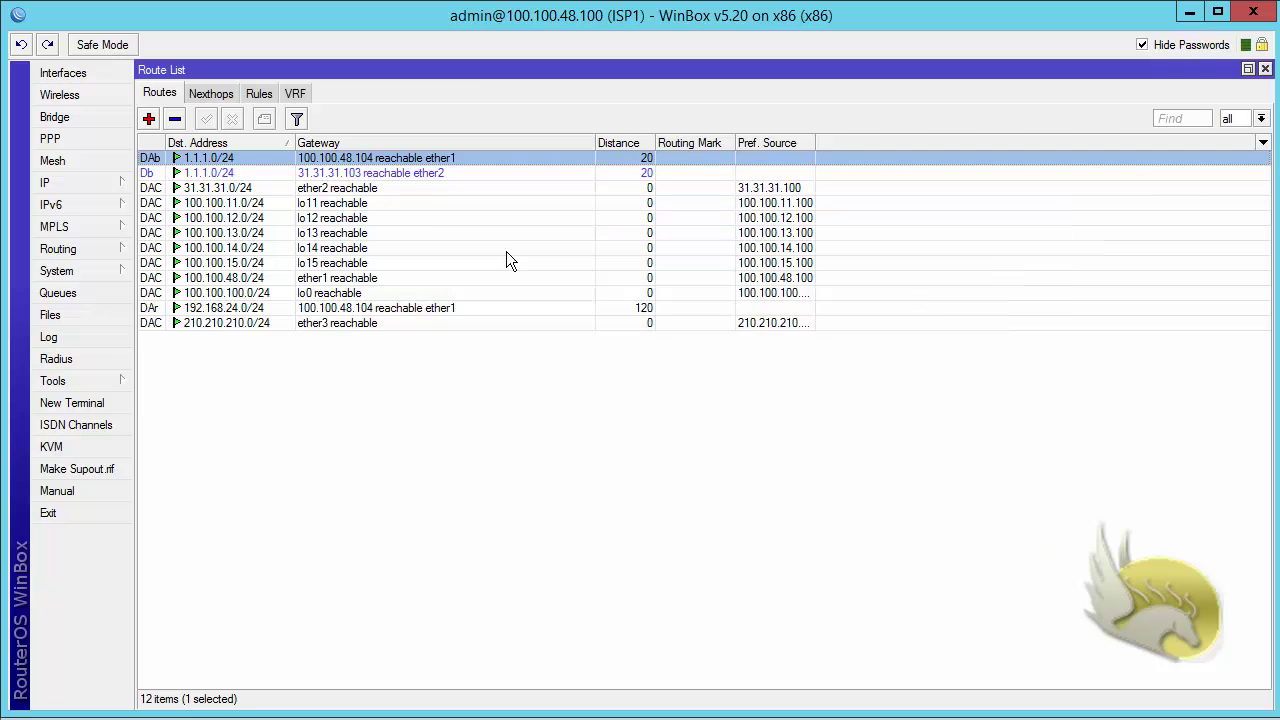
# Step: Examine ISP1's BGP advertisements and the redistribution and filter settings of its default BGP instance without changing them
pyautogui.click(92, 250)
pyautogui.click(152, 271)
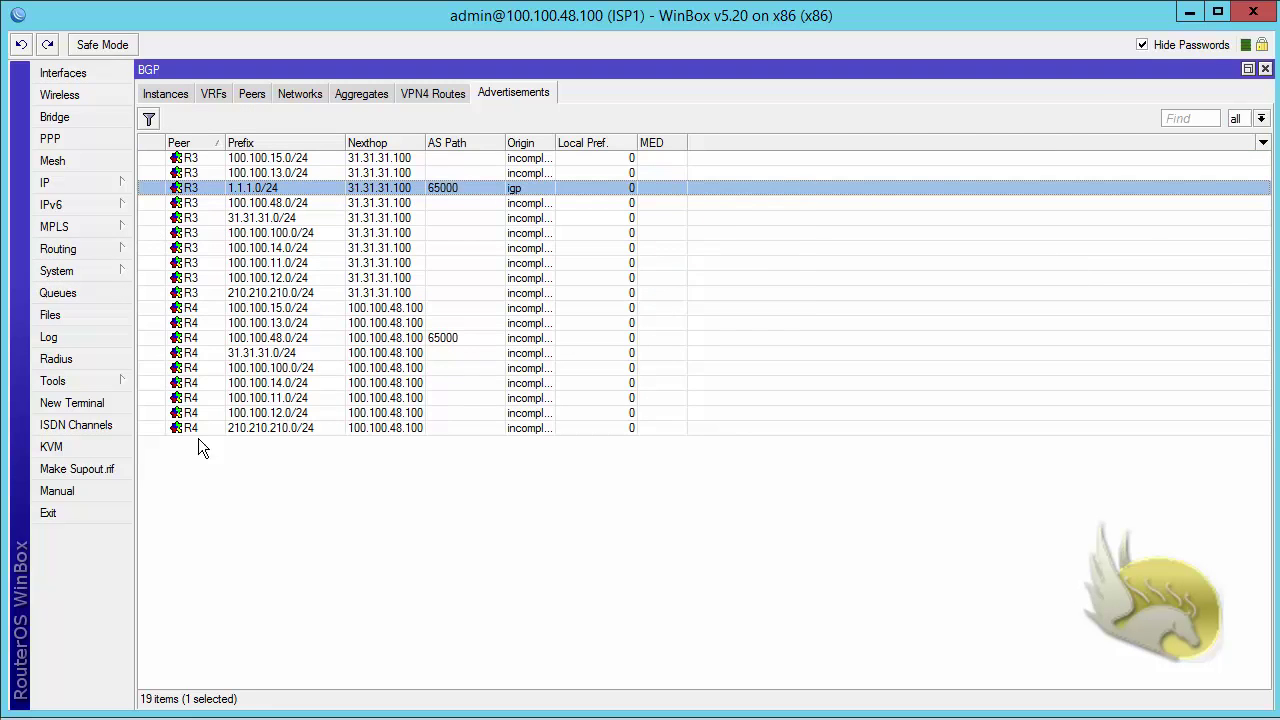
pyautogui.click(167, 94)
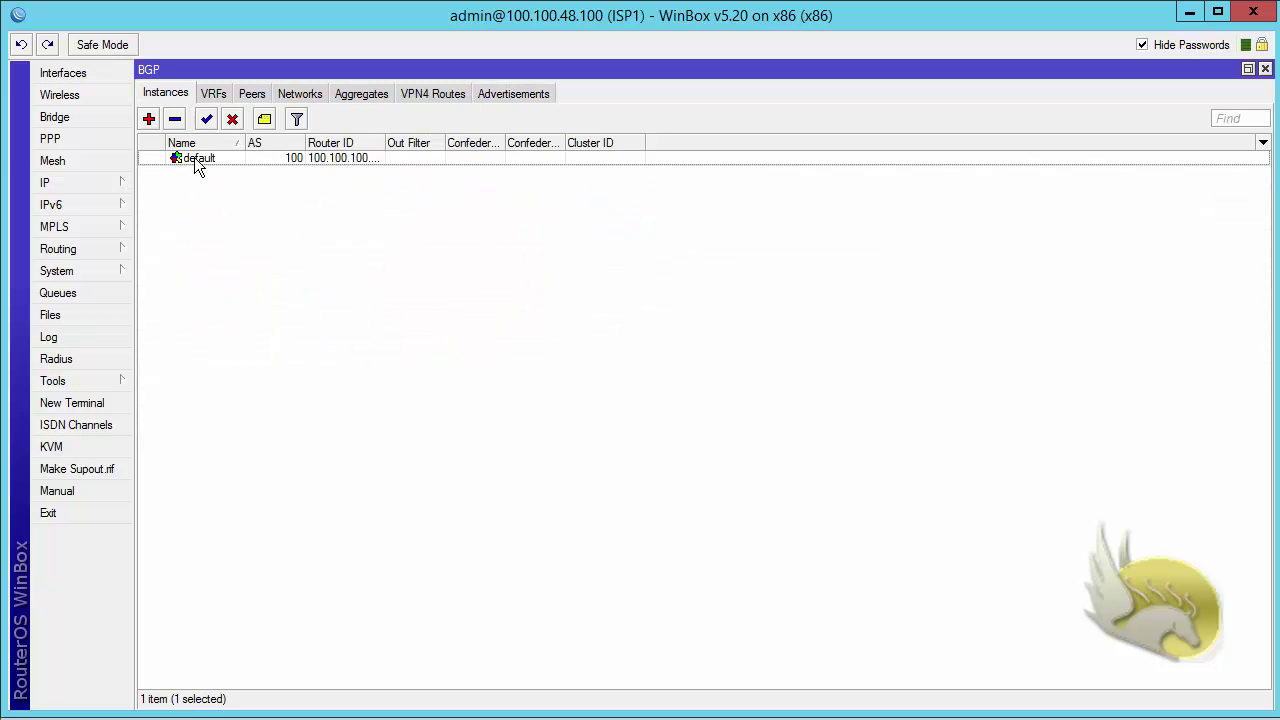
pyautogui.doubleClick(194, 157)
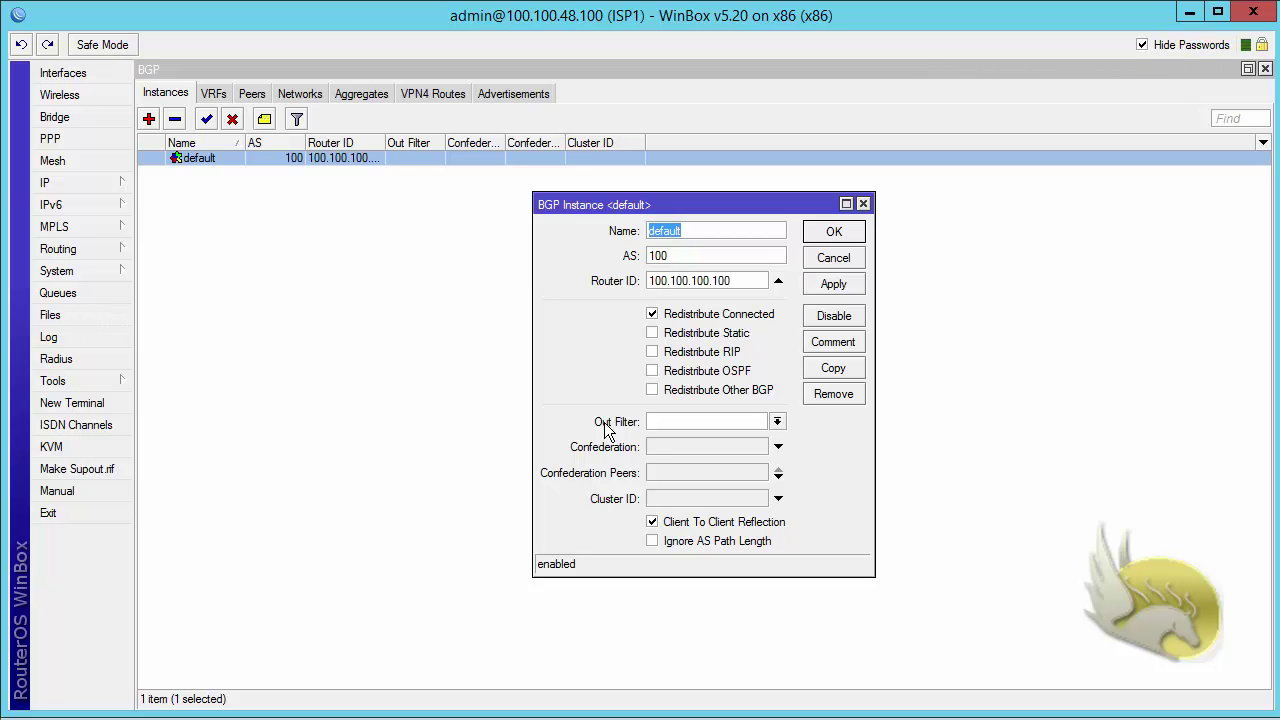
pyautogui.click(833, 260)
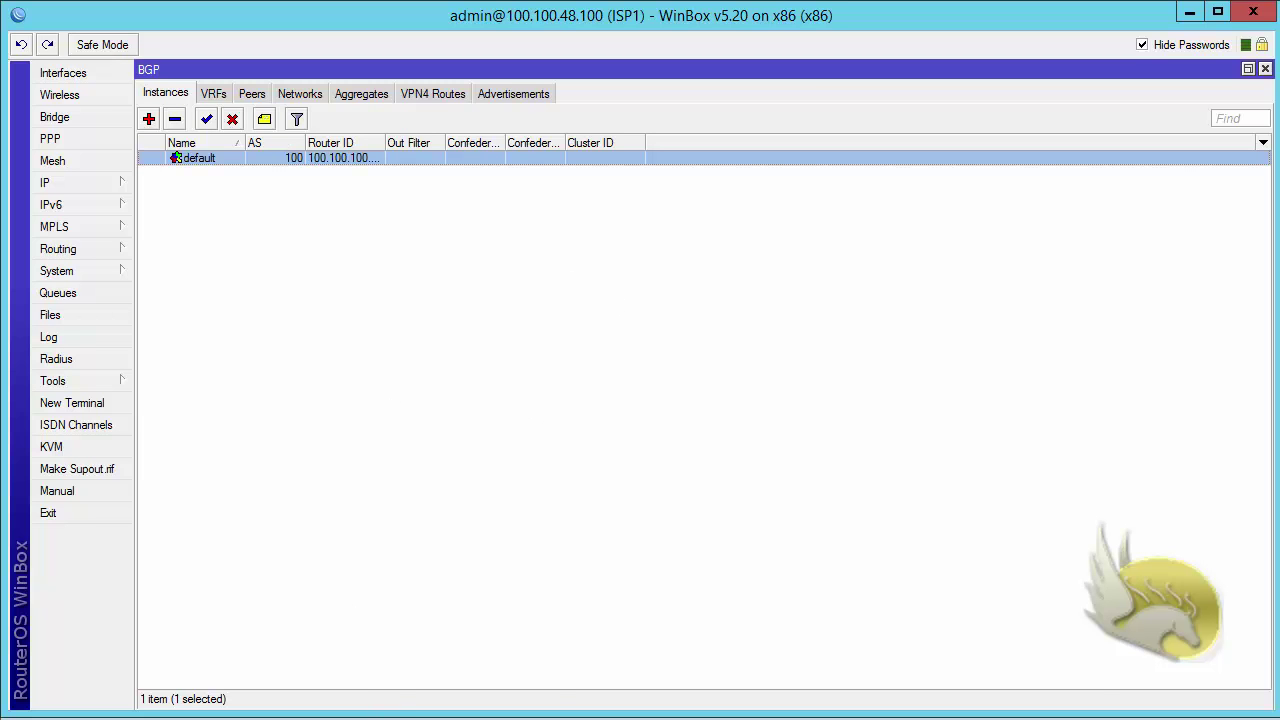
# Step: Switch to the TOPO.png drawing in Paint to review the topology
pyautogui.hotkey('alt', 'Tab')
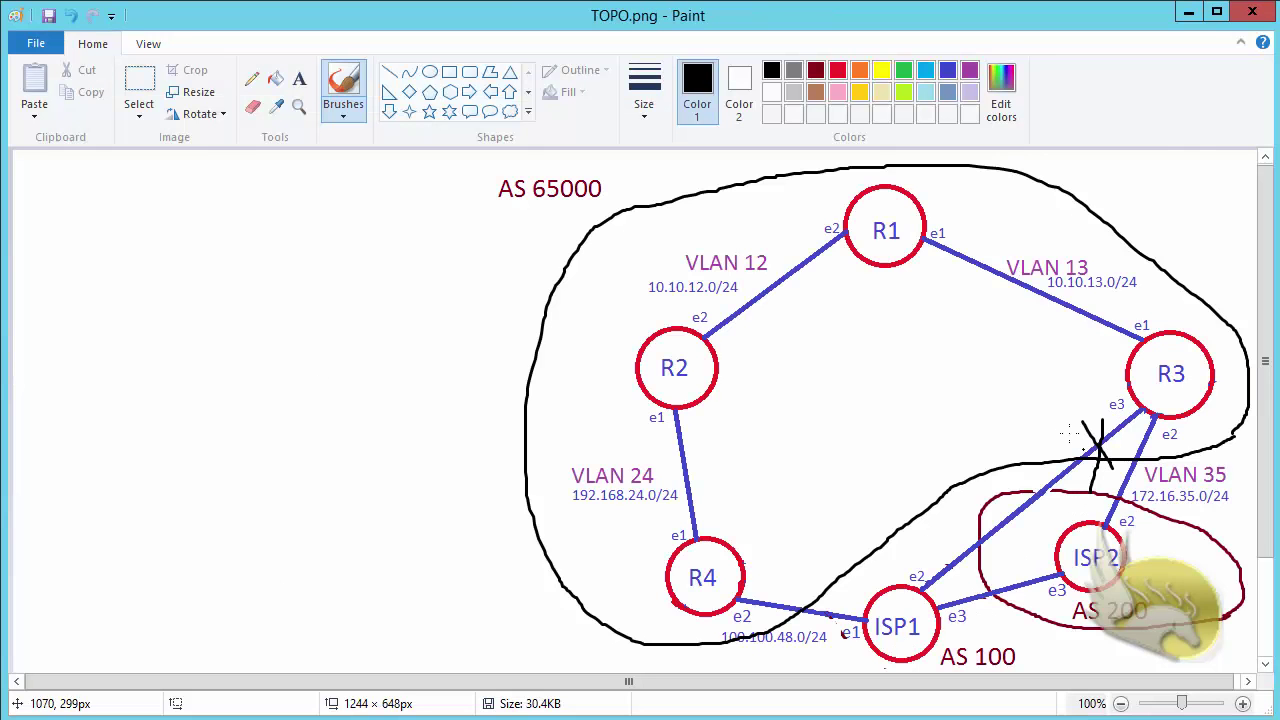